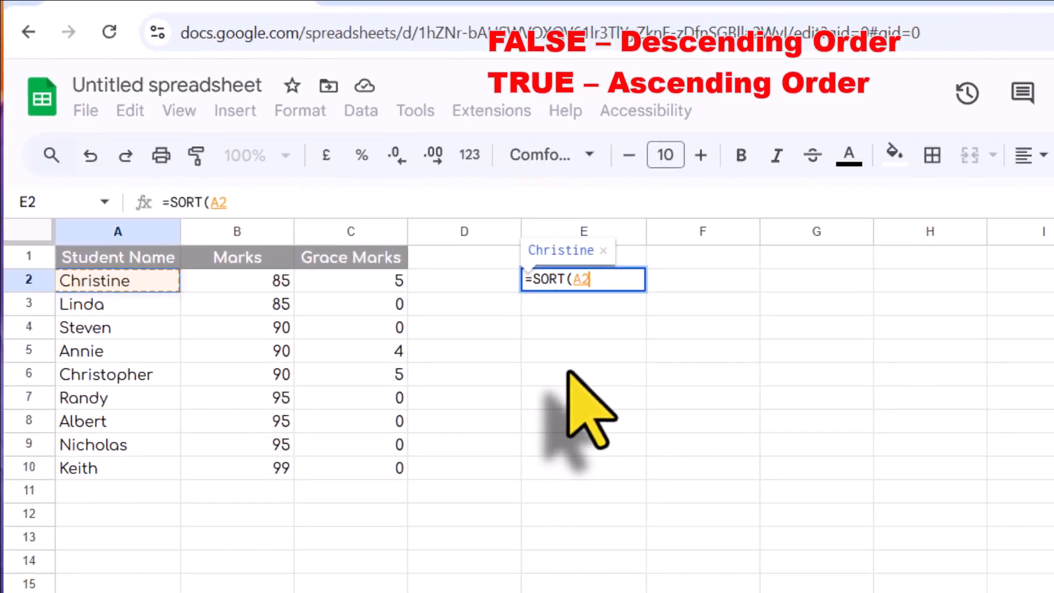
Step: Set the range of the SORT formula in E2 to A2:C
{"action": "key", "text": "shift+Right"}
{"action": "key", "text": "shift+Right"}
{"action": "key", "text": "shift+Down"}
{"action": "key", "text": "shift+Down"}
{"action": "key", "text": "shift+Down"}
{"action": "key", "text": "BackSpace"}
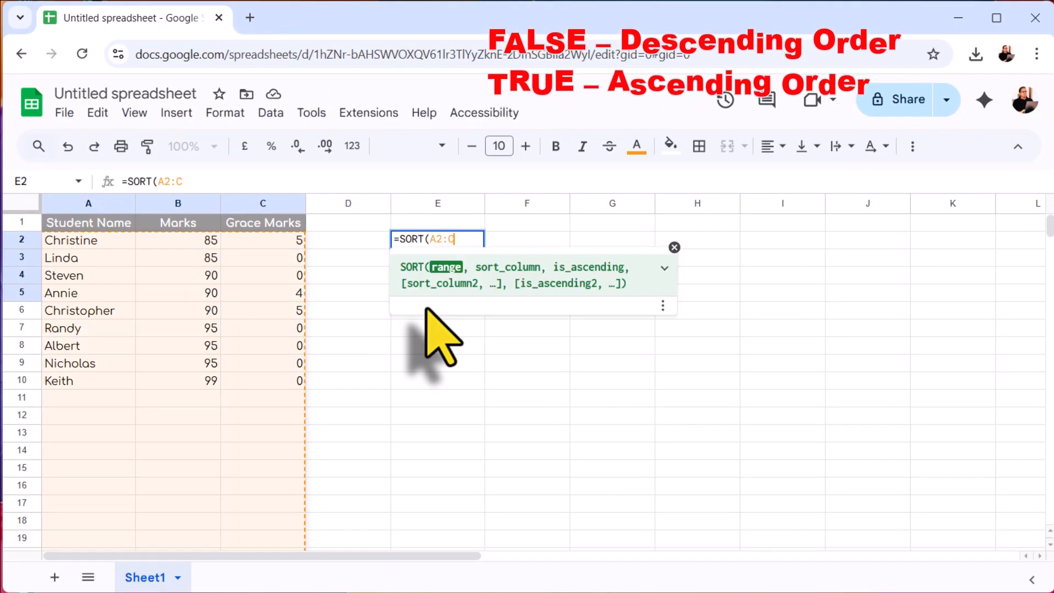
Step: Complete the SORT formula in E2 with column 2 descending (FALSE) and column 1 ascending (TRUE)
{"action": "type", "text": ", "}
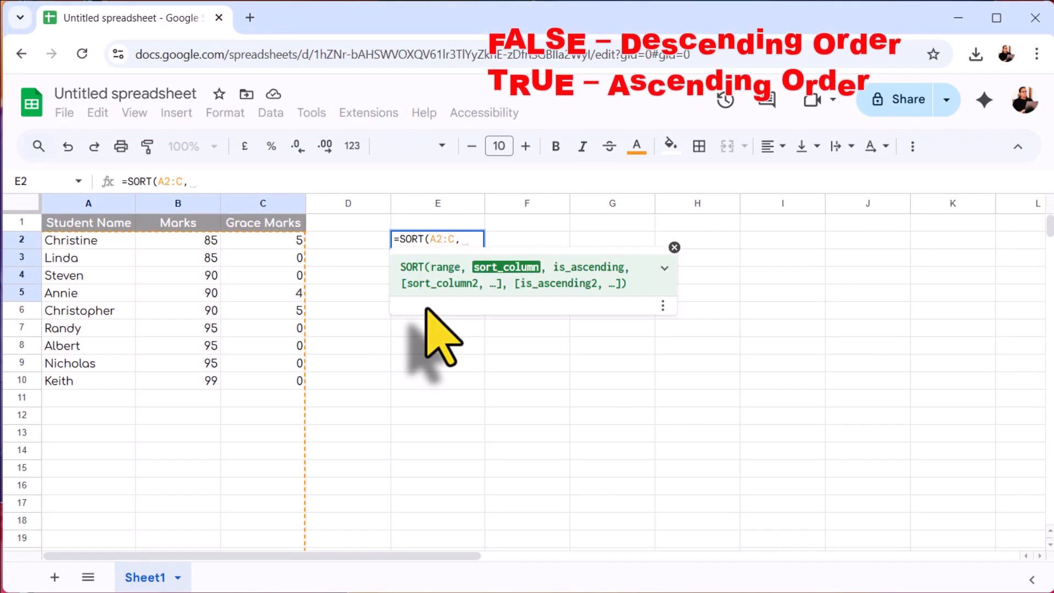
{"action": "type", "text": "2, "}
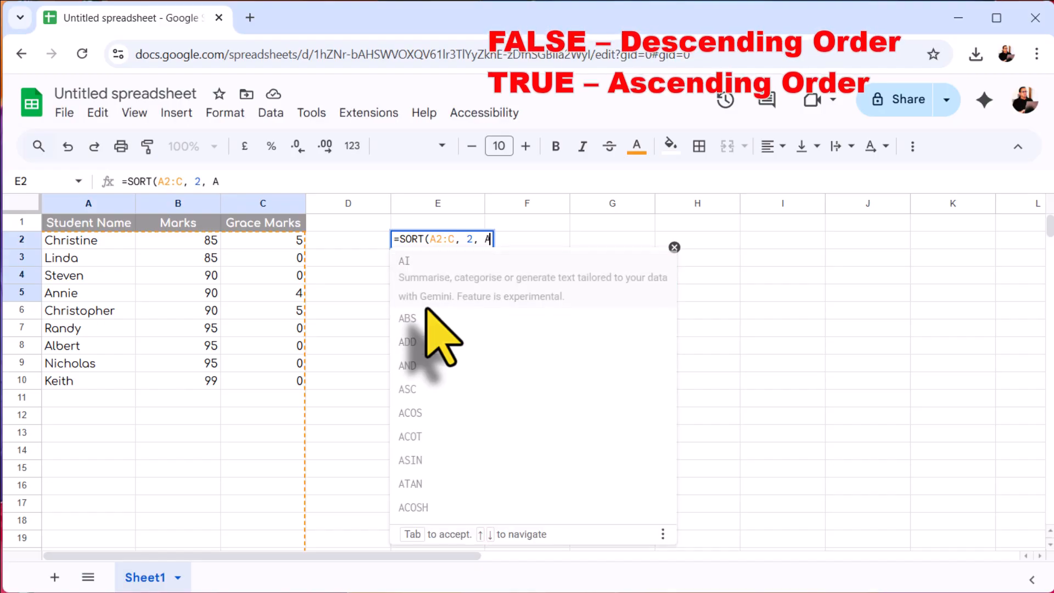
{"action": "type", "text": "FALS"}
{"action": "key", "text": "Tab"}
{"action": "type", "text": ", "}
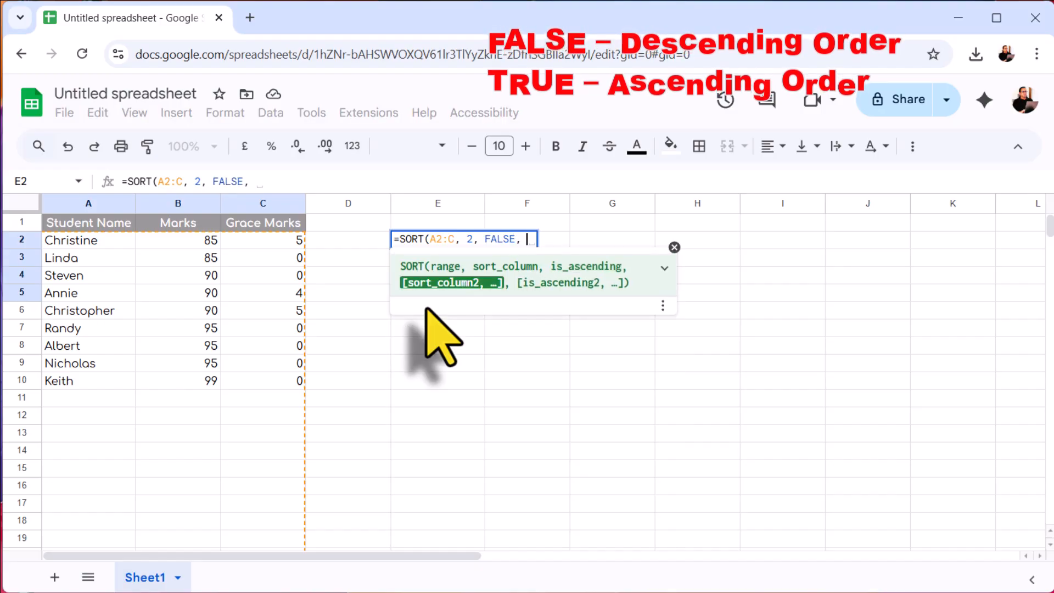
{"action": "type", "text": "1, TR"}
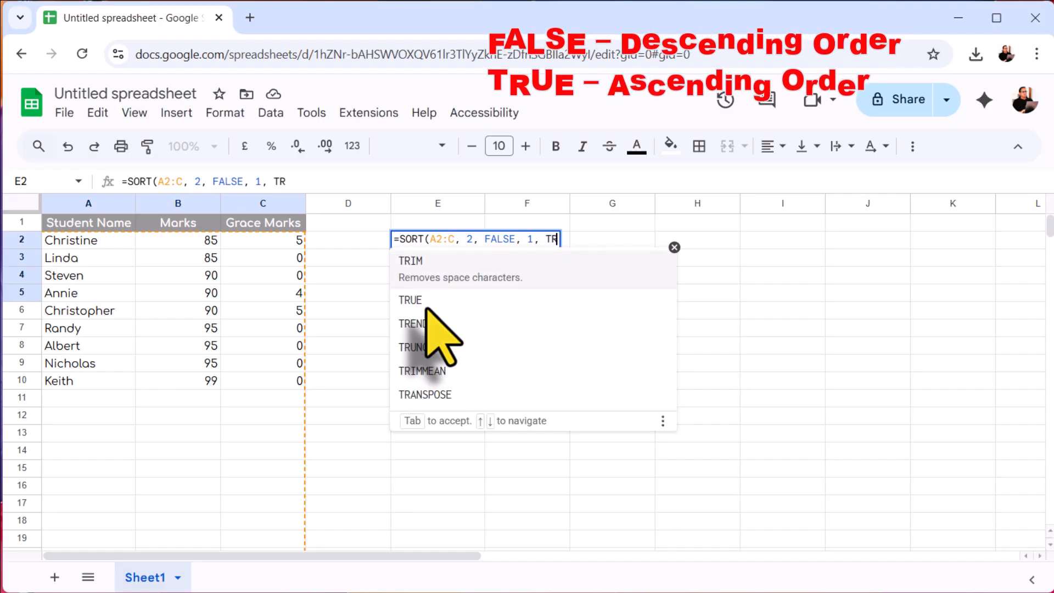
{"action": "left_click", "coordinate": [426, 307]}
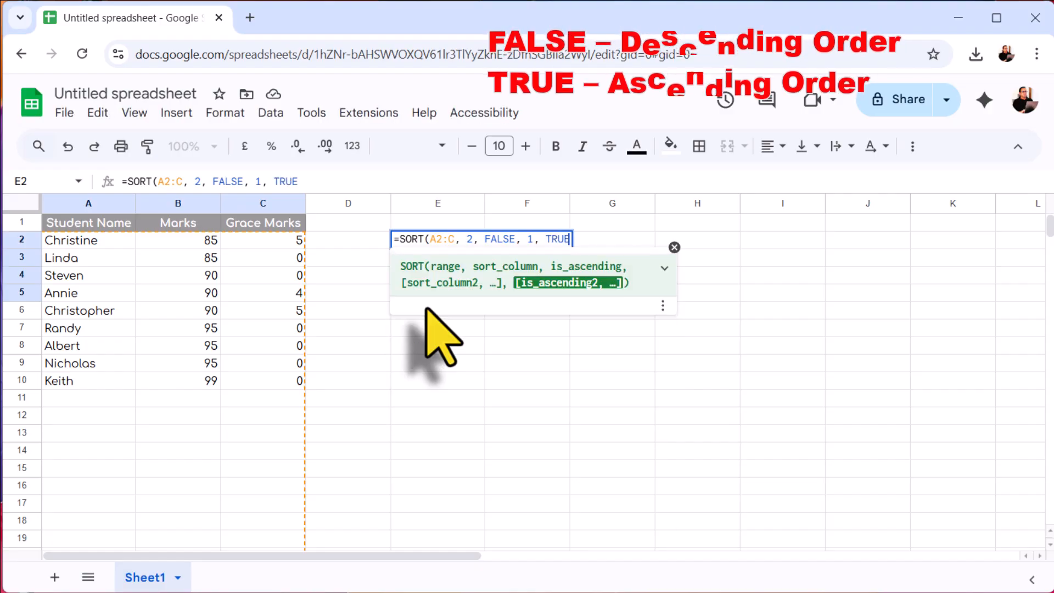
{"action": "type", "text": ")"}
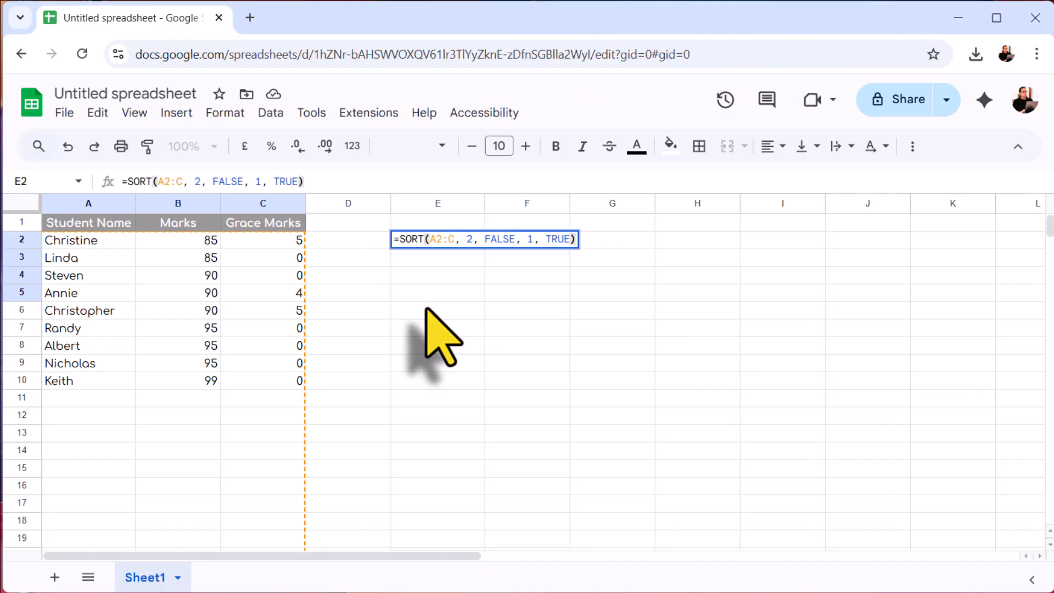
{"action": "key", "text": "Return"}
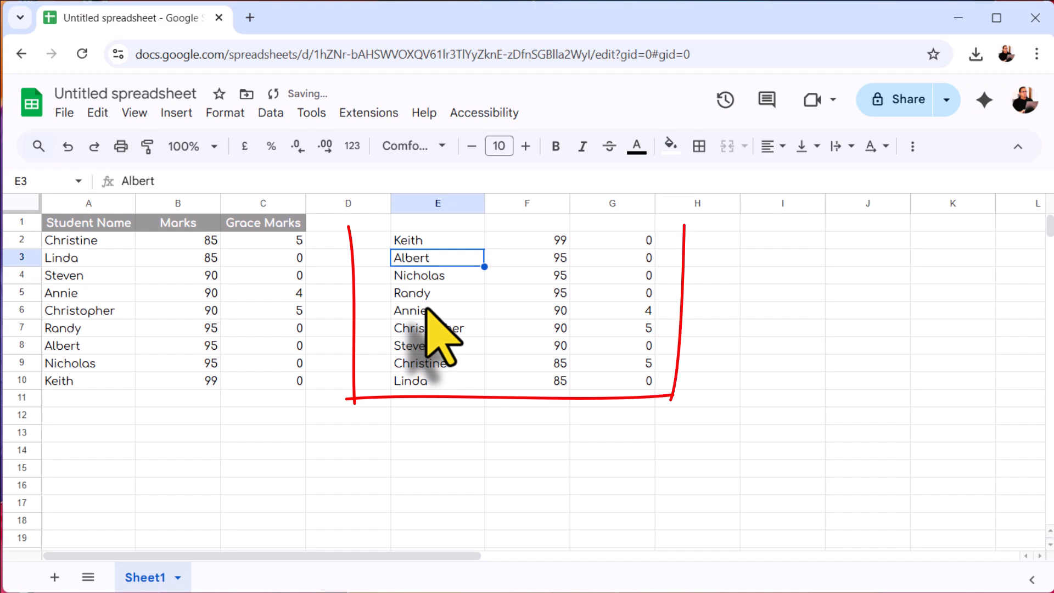
Step: Change the formula in E2 to SORTN, inserting 9^9 as n and 0 as the display_ties_mode after the range
{"action": "key", "text": "Up"}
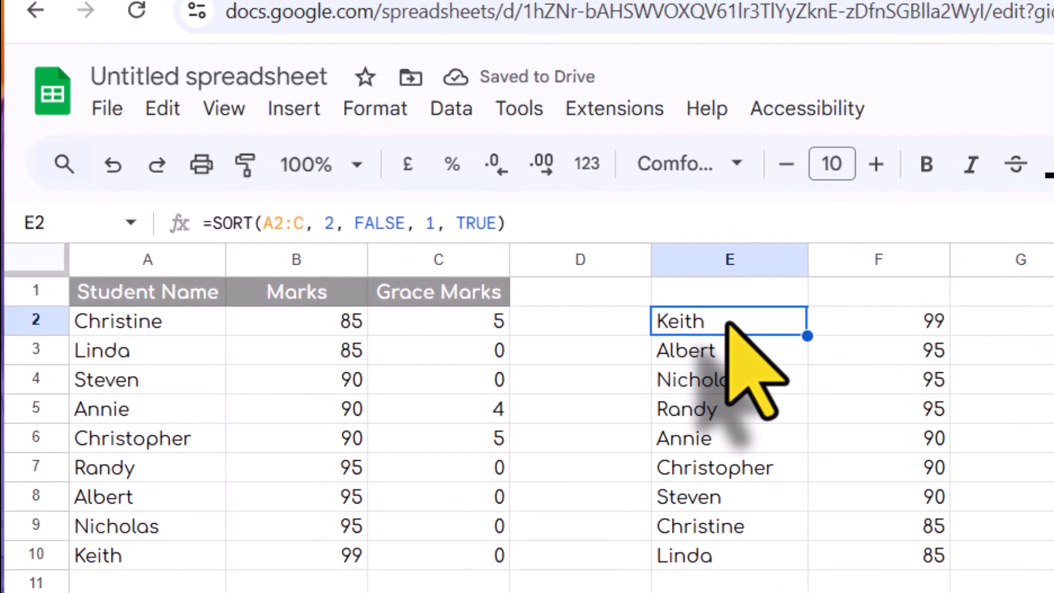
{"action": "double_click", "coordinate": [706, 321]}
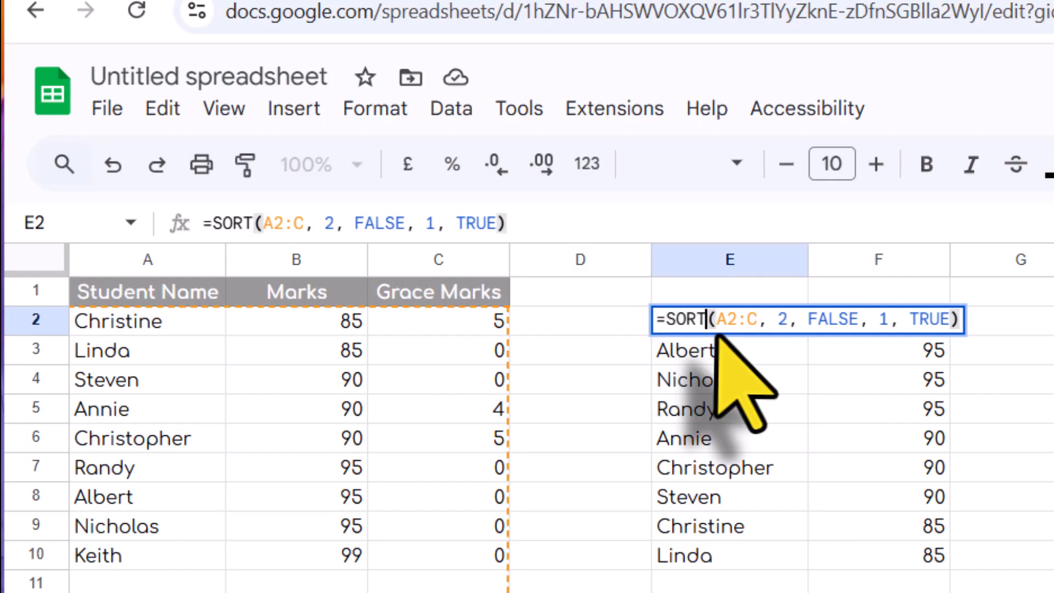
{"action": "type", "text": "N"}
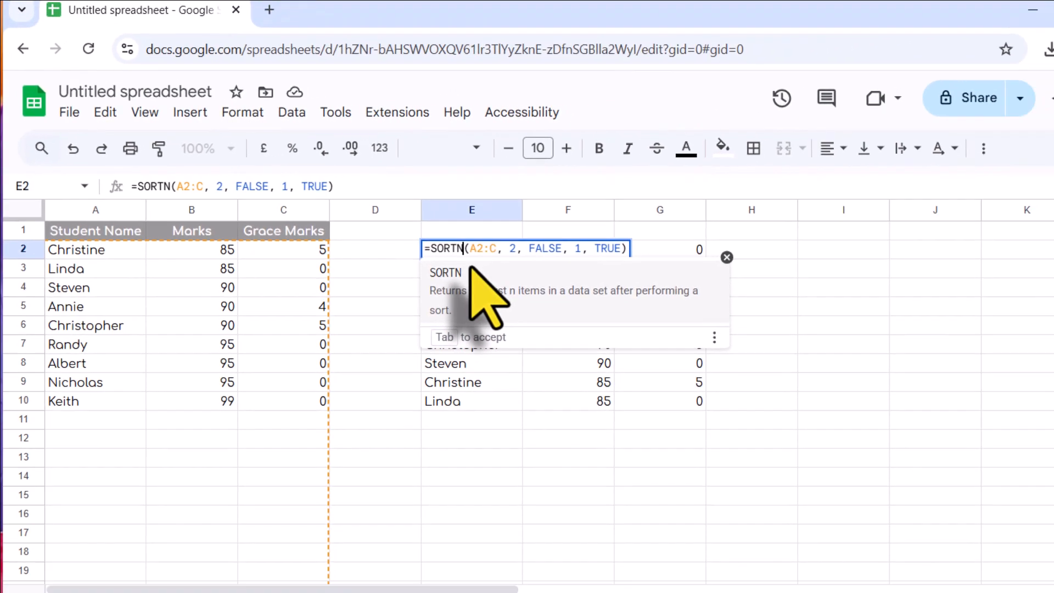
{"action": "key", "text": "Right"}
{"action": "key", "text": "Right"}
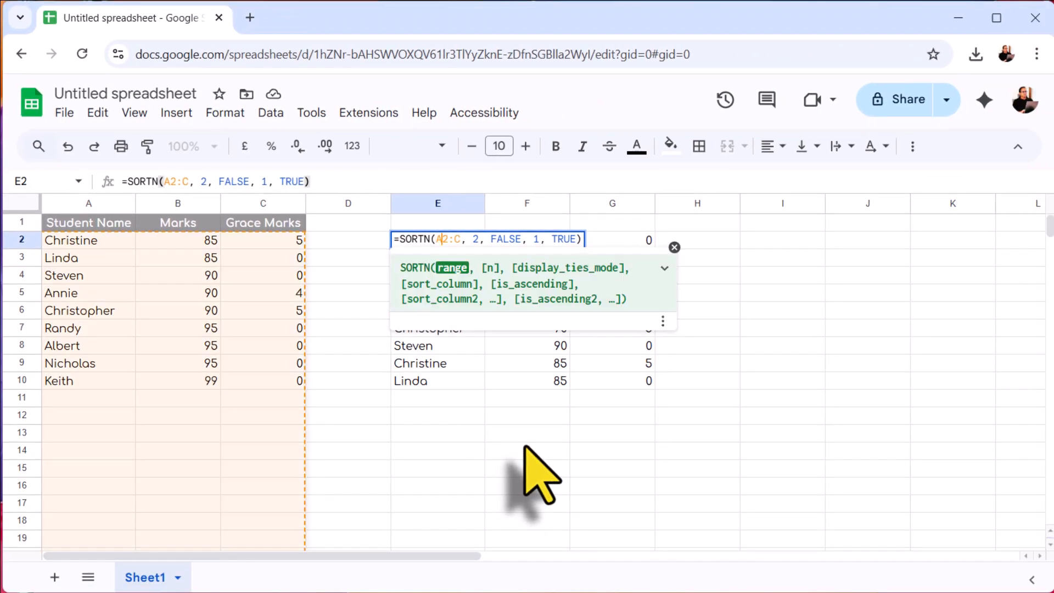
{"action": "key", "text": "Right"}
{"action": "key", "text": "Right"}
{"action": "key", "text": "Right"}
{"action": "key", "text": "Right"}
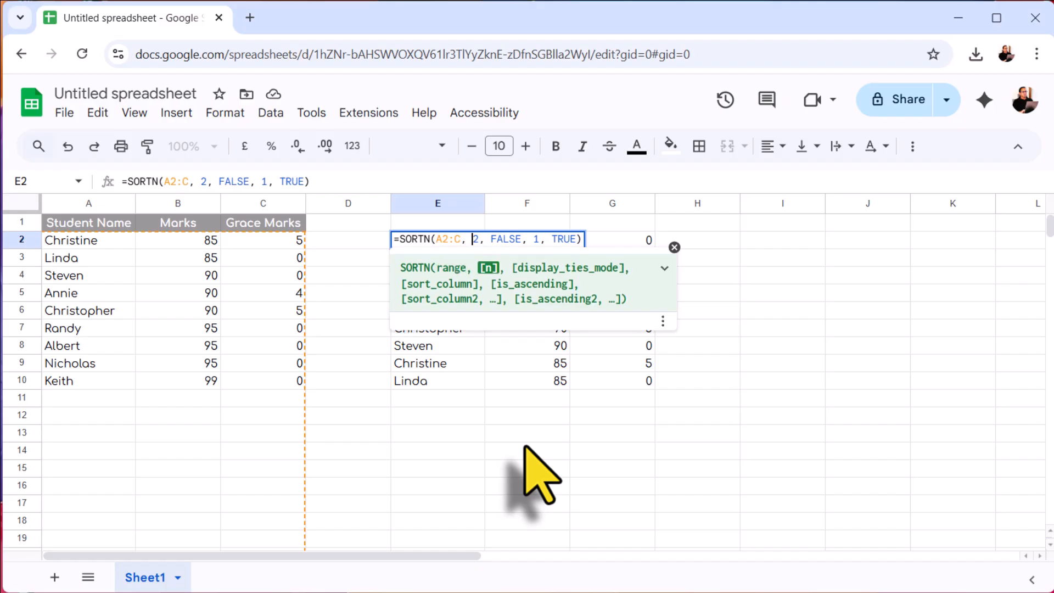
{"action": "type", "text": "9^9,"}
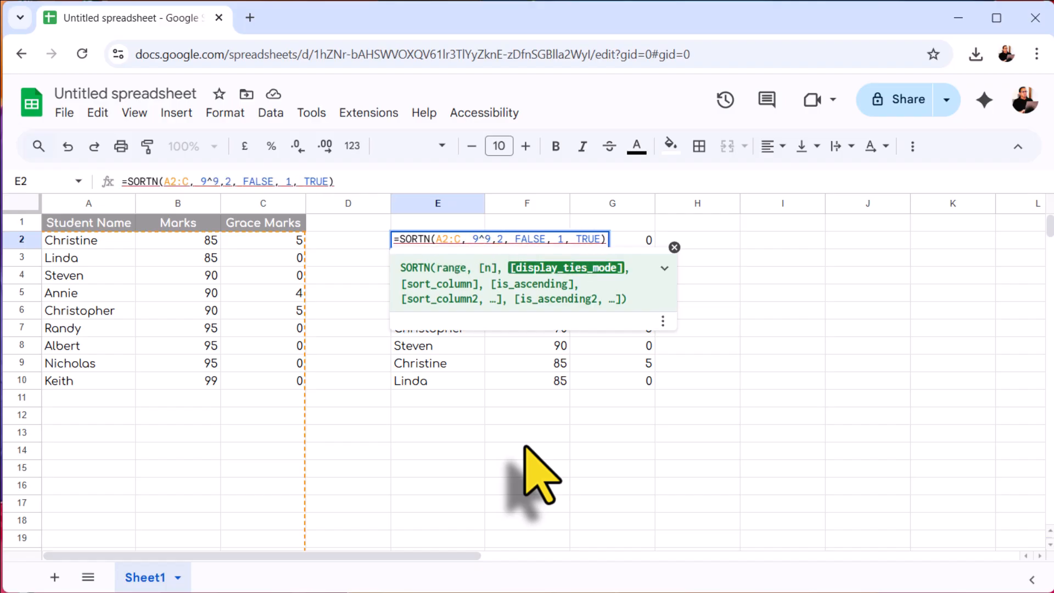
{"action": "type", "text": " 0,"}
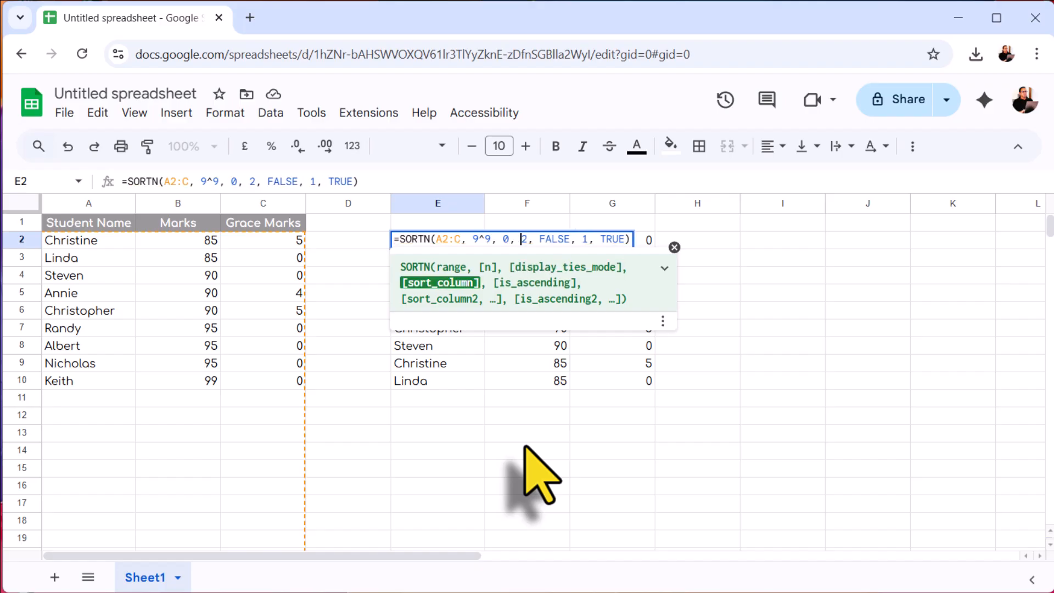
{"action": "key", "text": "Return"}
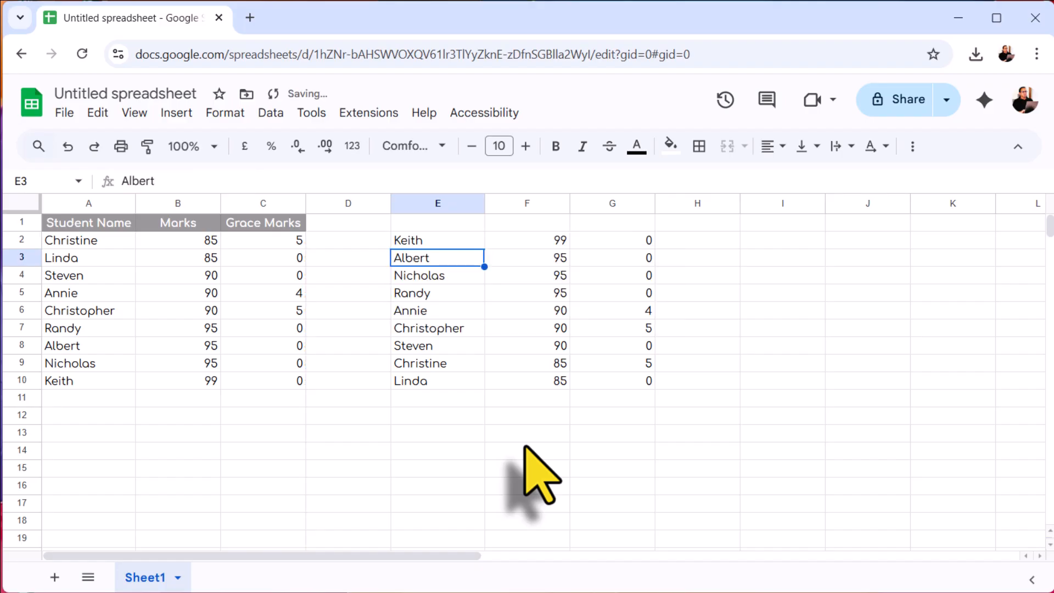
Step: Examine the n and display_ties_mode arguments of the SORTN formula in E2 and read the function's help
{"action": "key", "text": "Up"}
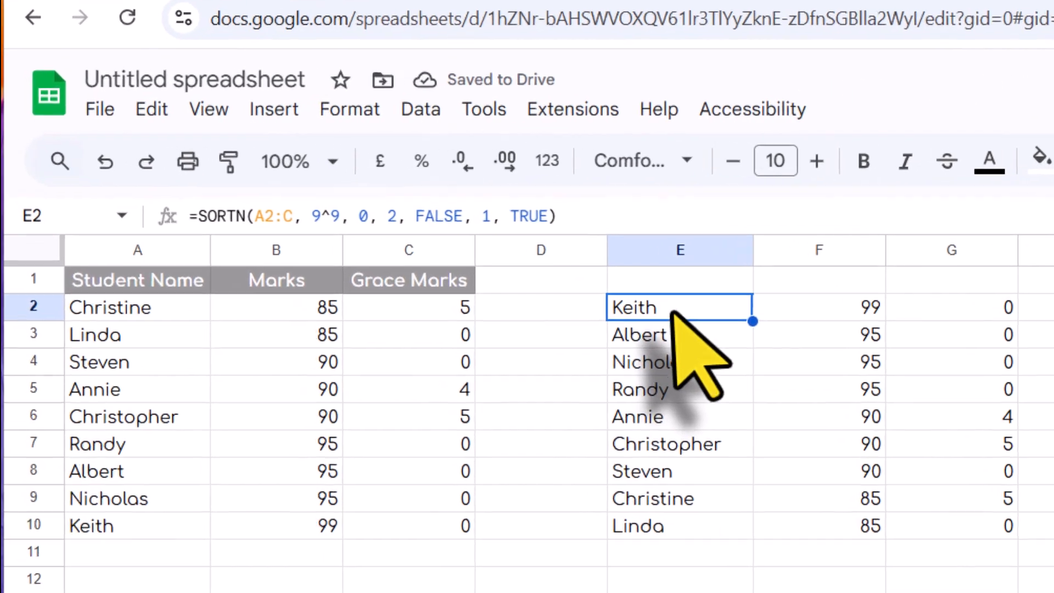
{"action": "double_click", "coordinate": [719, 327]}
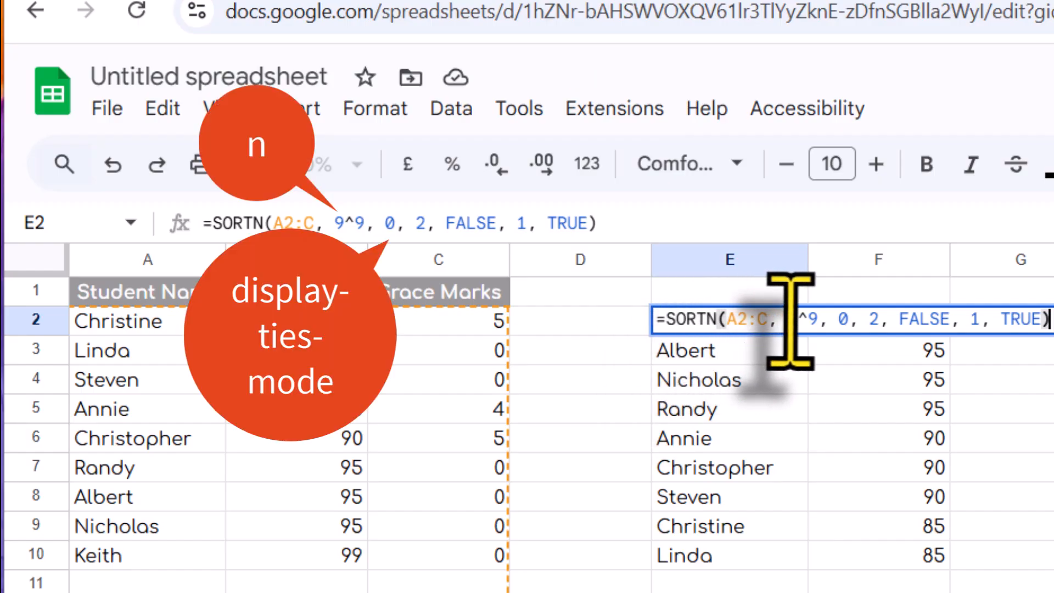
{"action": "left_click_drag", "start_coordinate": [790, 323], "coordinate": [815, 324]}
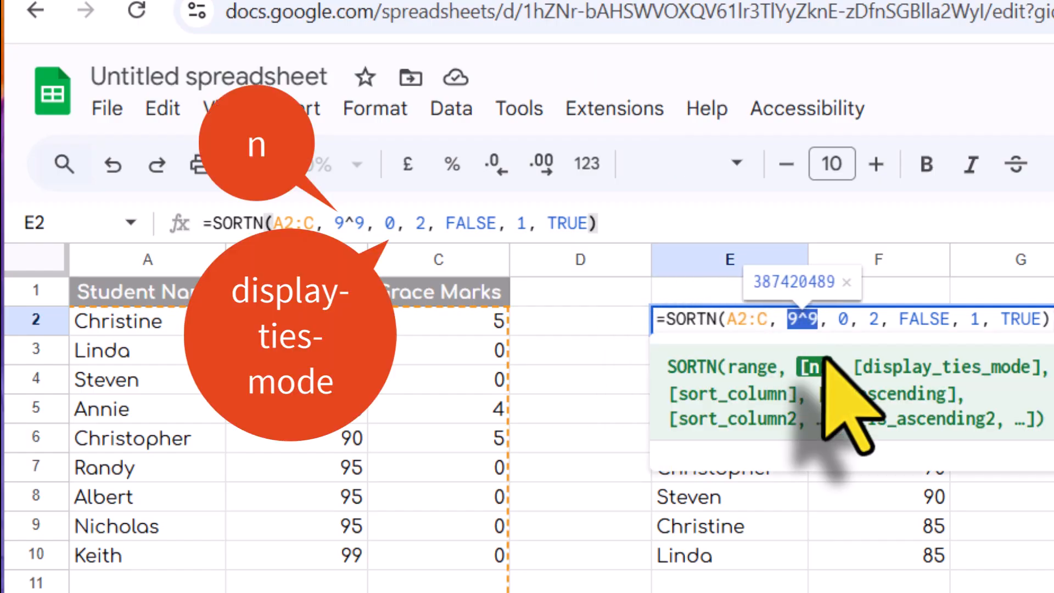
{"action": "double_click", "coordinate": [842, 320]}
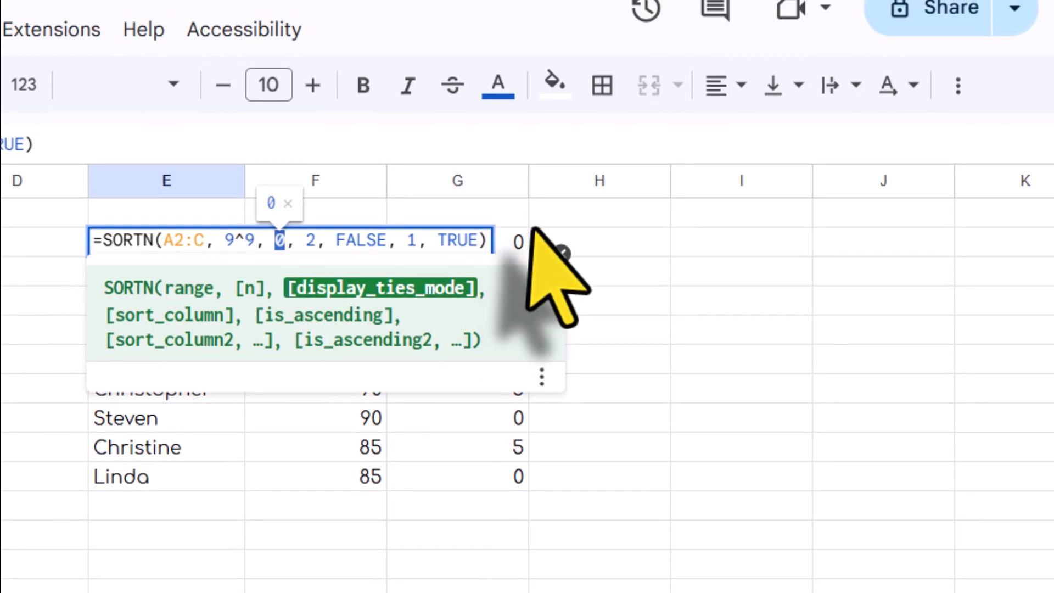
{"action": "left_click", "coordinate": [544, 289]}
{"action": "scroll", "coordinate": [274, 522], "scroll_direction": "down", "scroll_amount": 3}
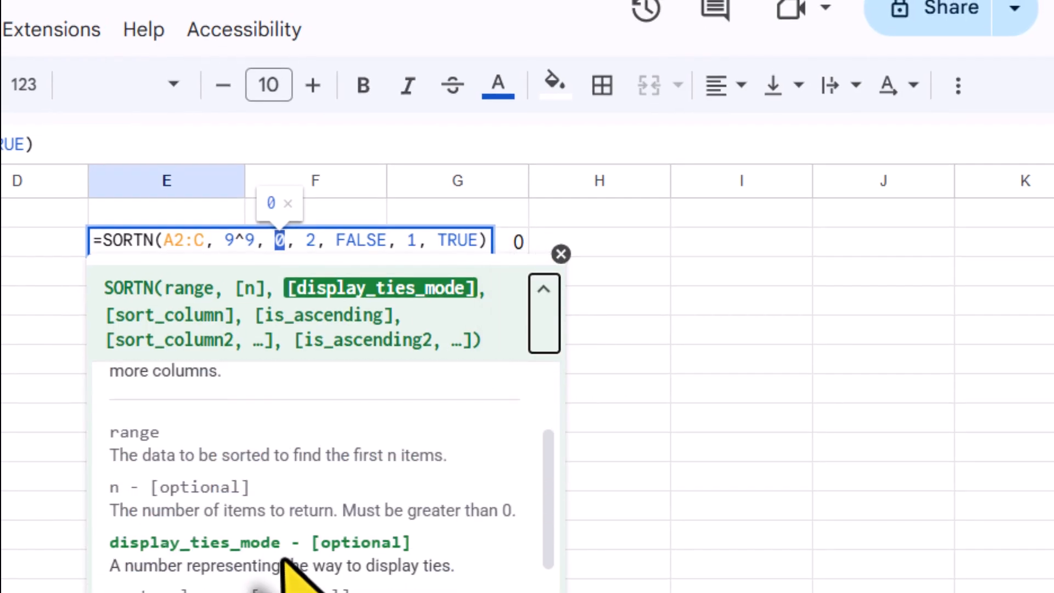
{"action": "scroll", "coordinate": [280, 549], "scroll_direction": "down", "scroll_amount": 3}
{"action": "scroll", "coordinate": [286, 563], "scroll_direction": "up", "scroll_amount": 8}
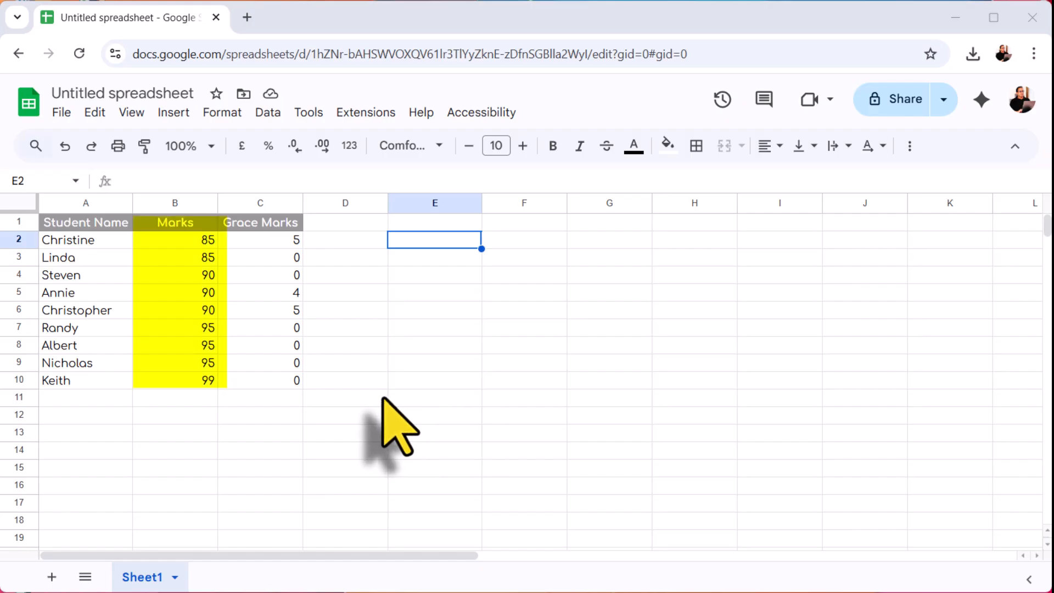
Step: Start a SORTN formula in the empty cell E2 with A2:B10 as its range
{"action": "double_click", "coordinate": [413, 240]}
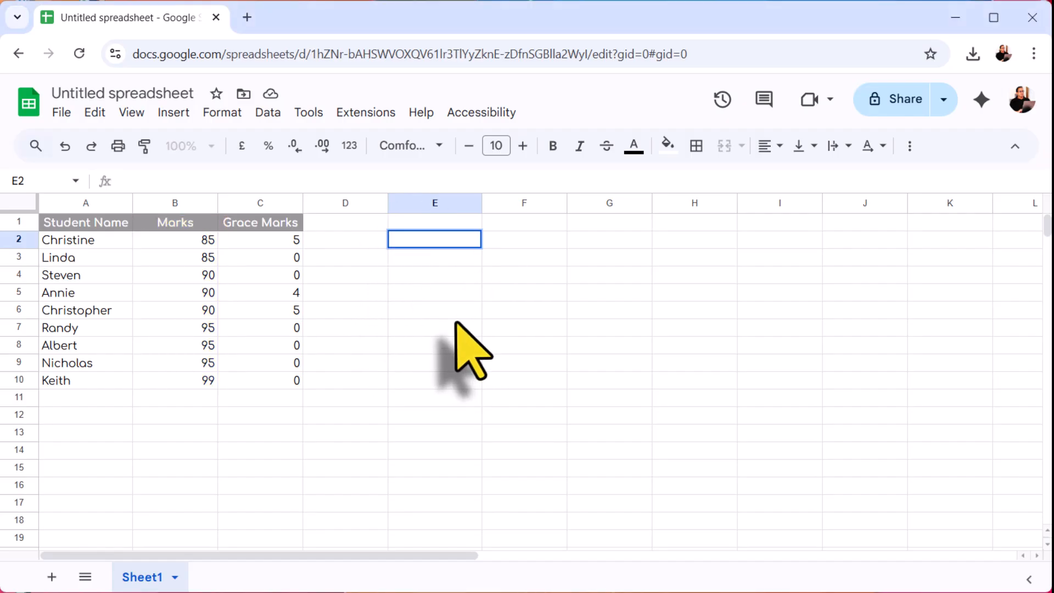
{"action": "type", "text": "="}
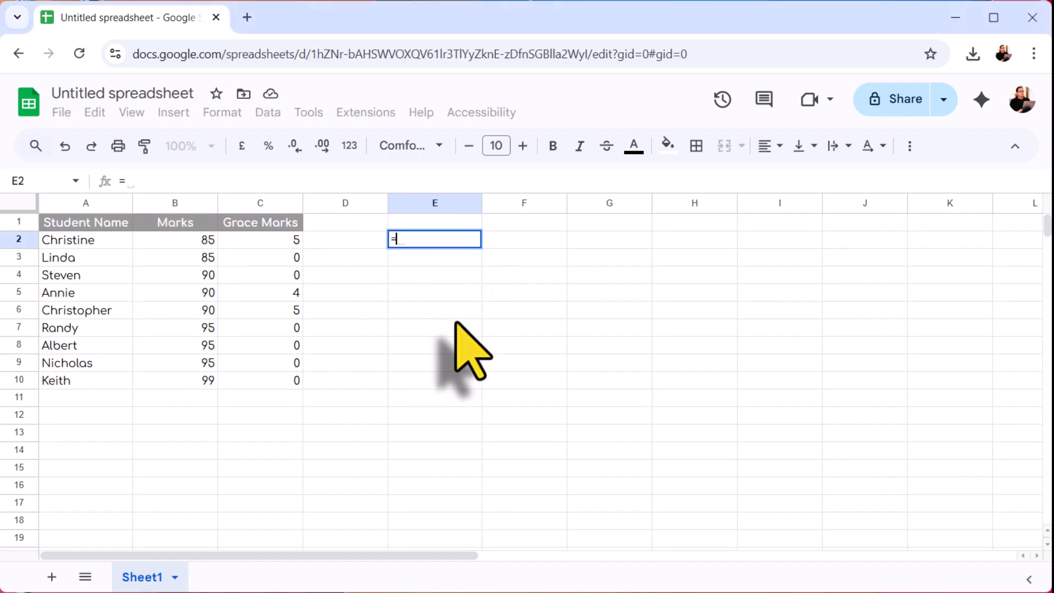
{"action": "type", "text": "SORTN"}
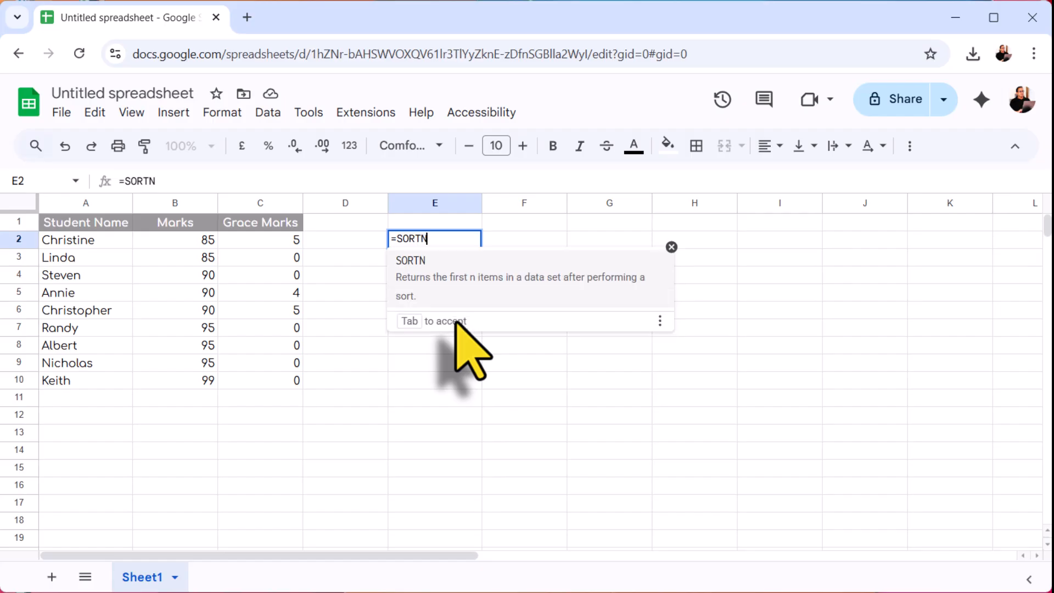
{"action": "type", "text": "("}
{"action": "key", "text": "Left"}
{"action": "key", "text": "Left"}
{"action": "key", "text": "Left"}
{"action": "key", "text": "Left"}
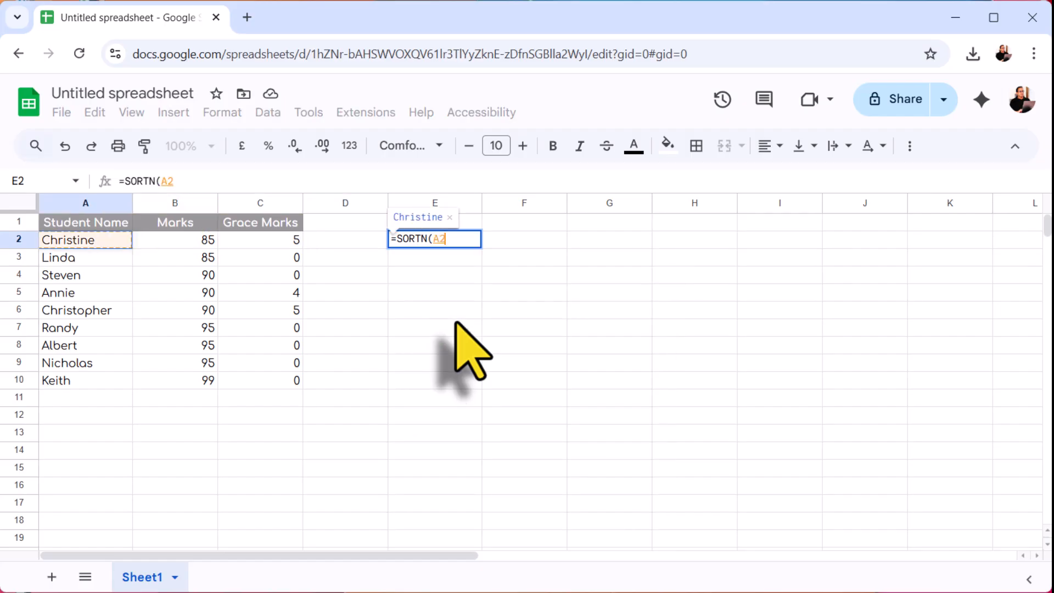
{"action": "key", "text": "shift+Right"}
{"action": "key", "text": "shift+Down"}
{"action": "key", "text": "shift+Down"}
{"action": "key", "text": "shift+Down"}
{"action": "key", "text": "shift+Down"}
{"action": "key", "text": "shift+Down"}
{"action": "key", "text": "shift+Down"}
{"action": "key", "text": "shift+Down"}
{"action": "key", "text": "shift+Down"}
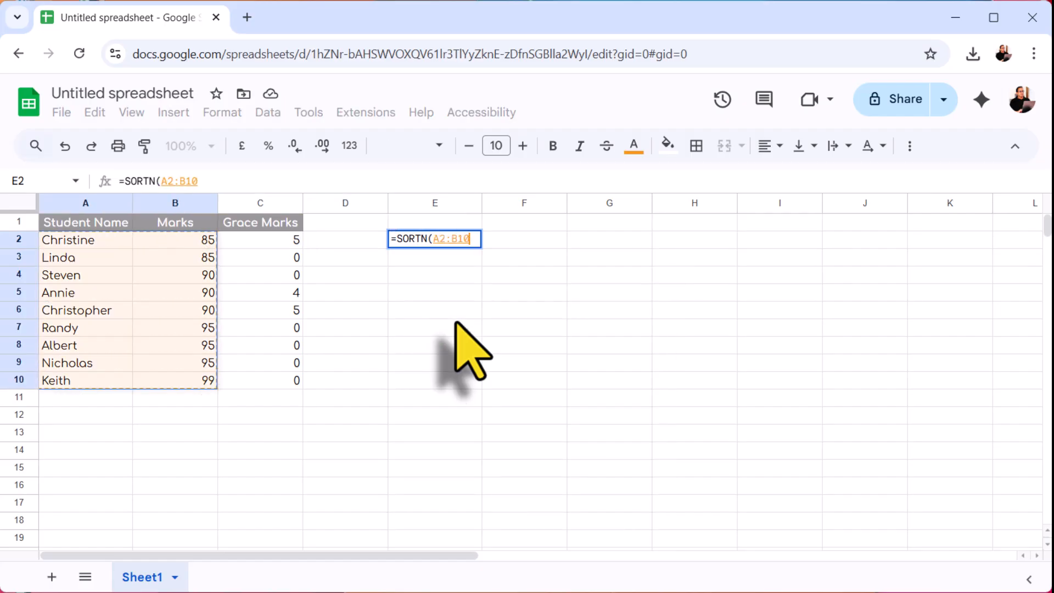
Step: Complete the SORTN formula in E2 with n 3, display_ties_mode 0, sort column 2 and FALSE for descending order
{"action": "type", "text": ", 3, "}
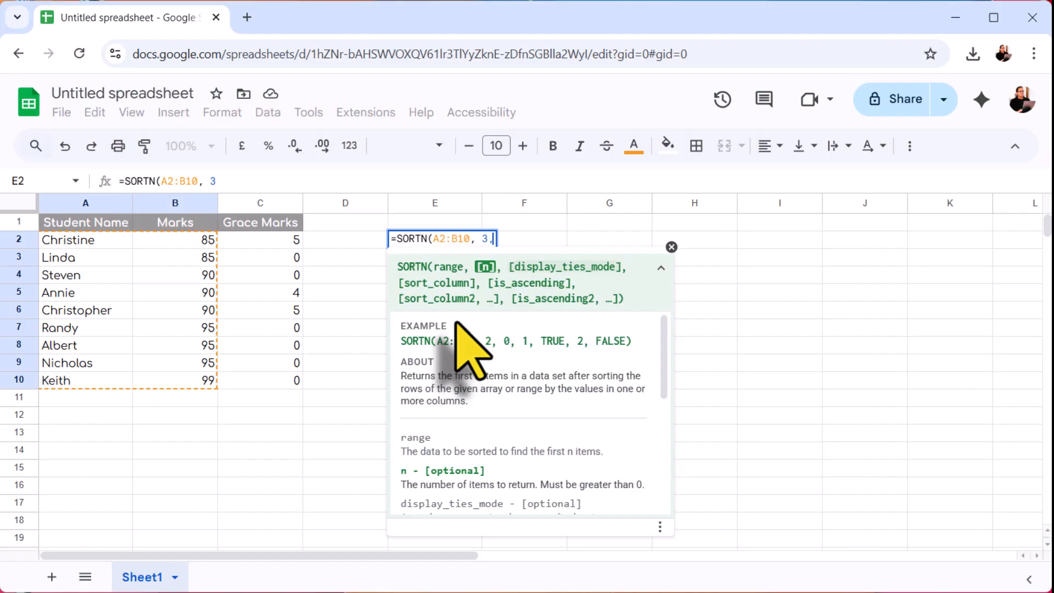
{"action": "type", "text": "0, "}
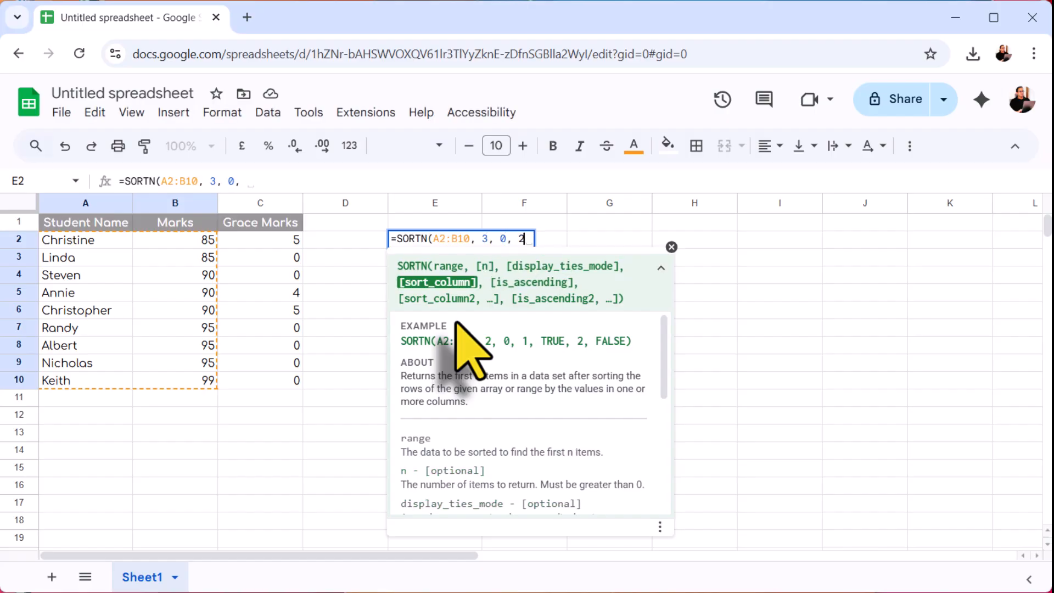
{"action": "type", "text": "2, FALS"}
{"action": "key", "text": "Tab"}
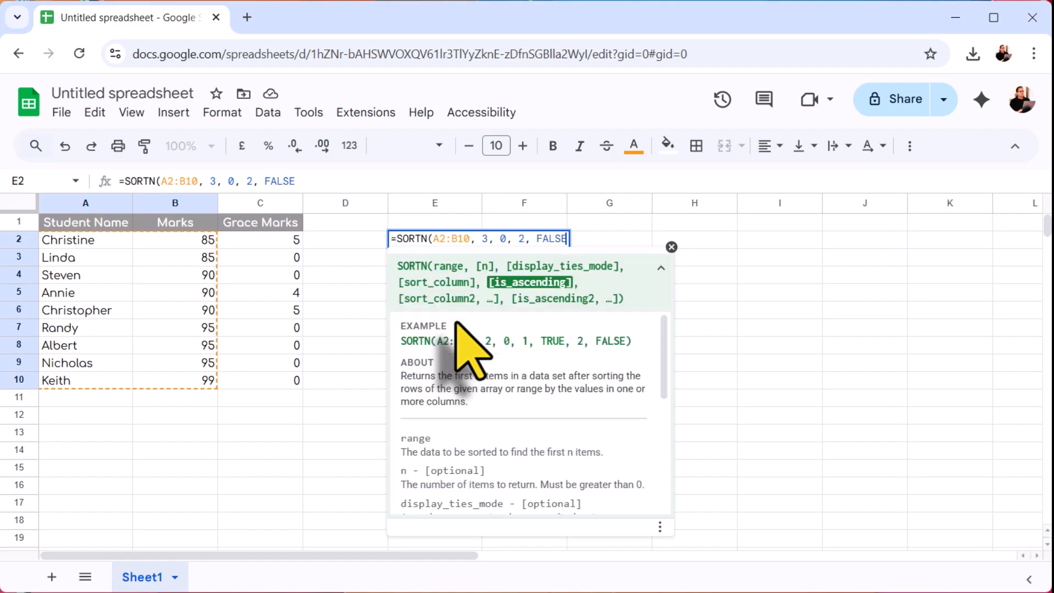
{"action": "type", "text": ")"}
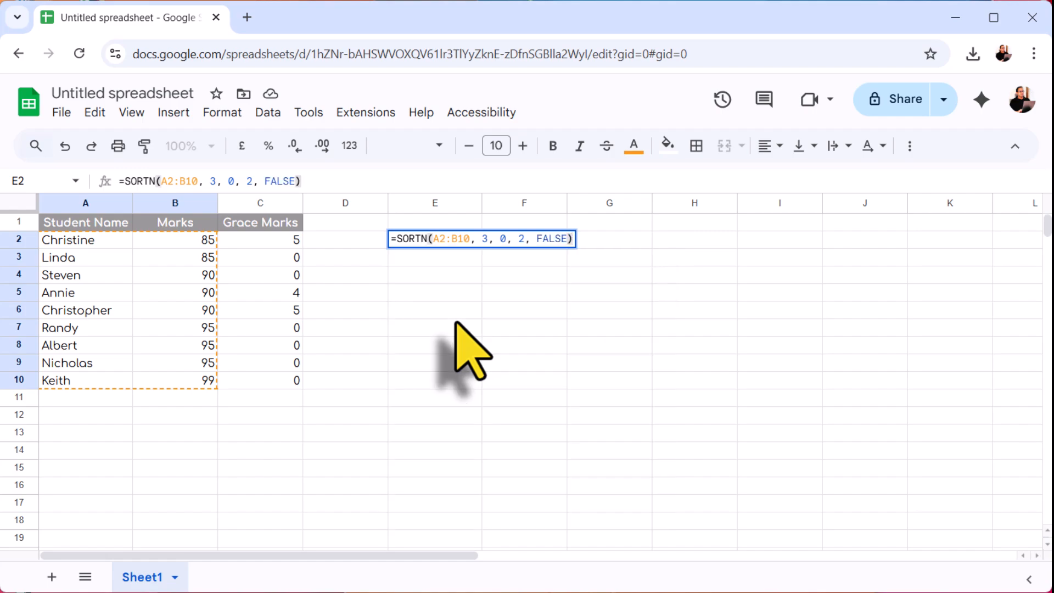
{"action": "key", "text": "Return"}
Step: Compare the tied marks of 95 in the SORTN result with those in the source Marks column
{"action": "left_click", "coordinate": [365, 258]}
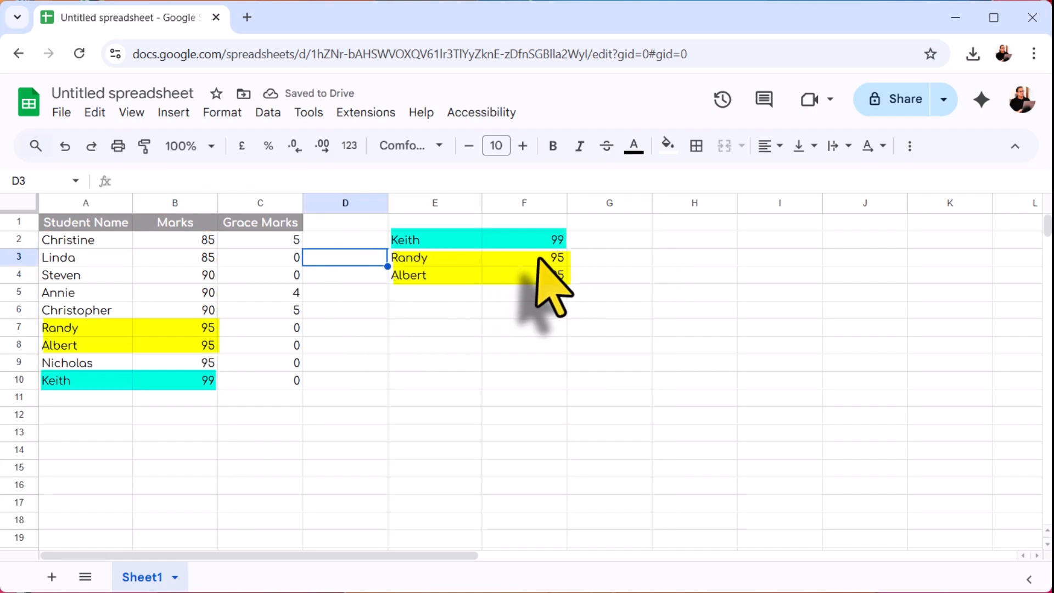
{"action": "left_click_drag", "start_coordinate": [536, 258], "coordinate": [541, 274]}
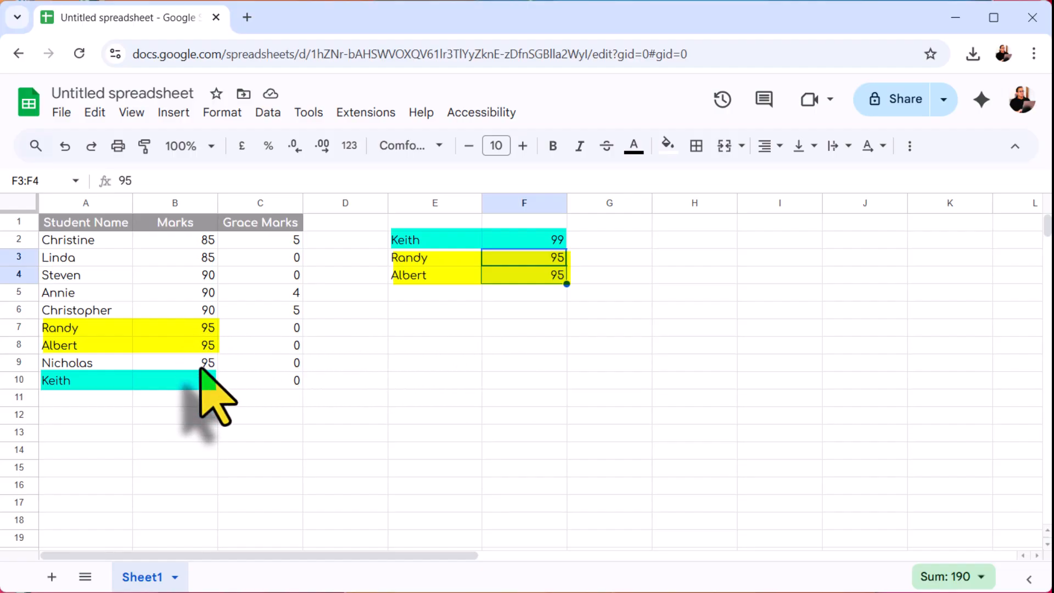
{"action": "left_click_drag", "start_coordinate": [200, 328], "coordinate": [200, 362]}
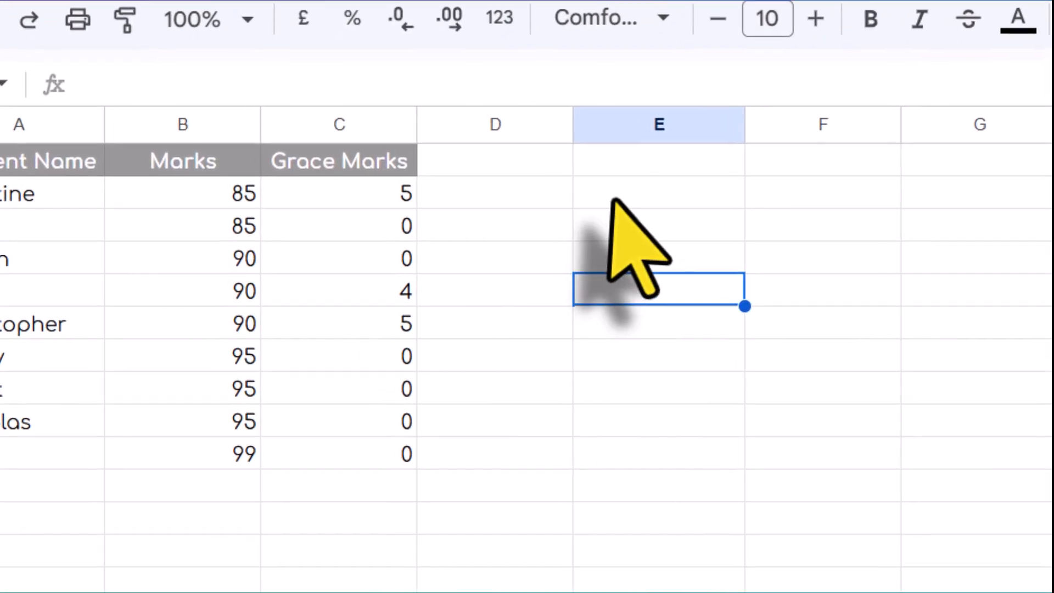
Step: Start a SORTN formula in the empty cell E2 with A2:B10 as its range
{"action": "left_click", "coordinate": [451, 261]}
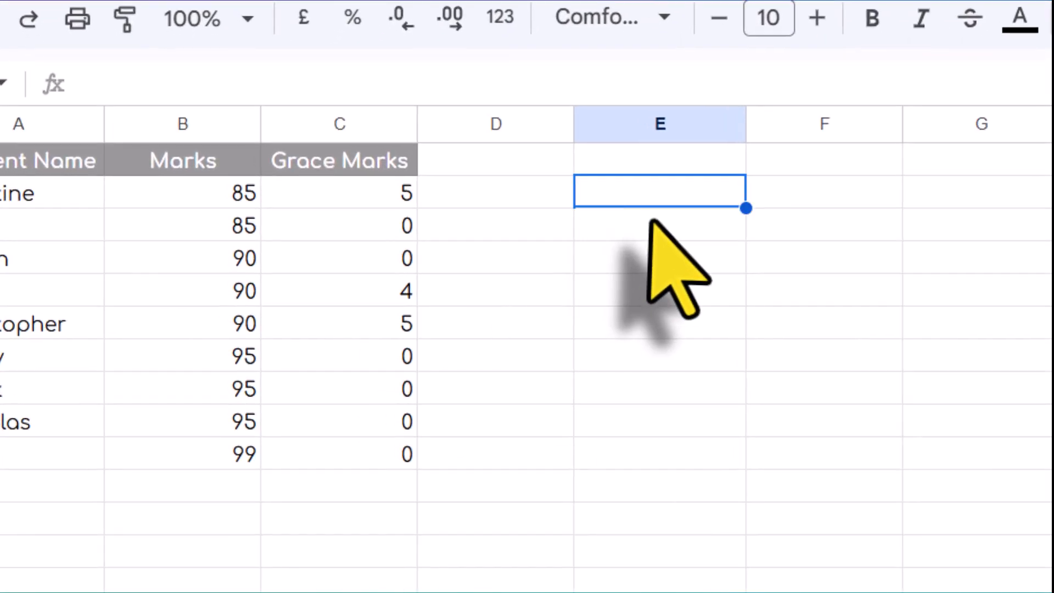
{"action": "type", "text": "="}
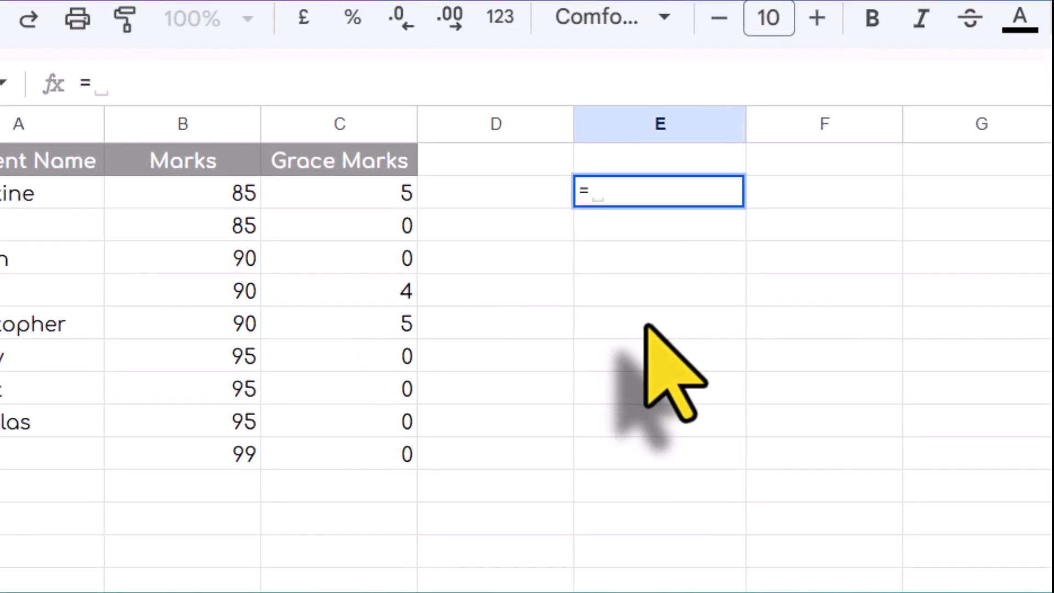
{"action": "type", "text": "sort"}
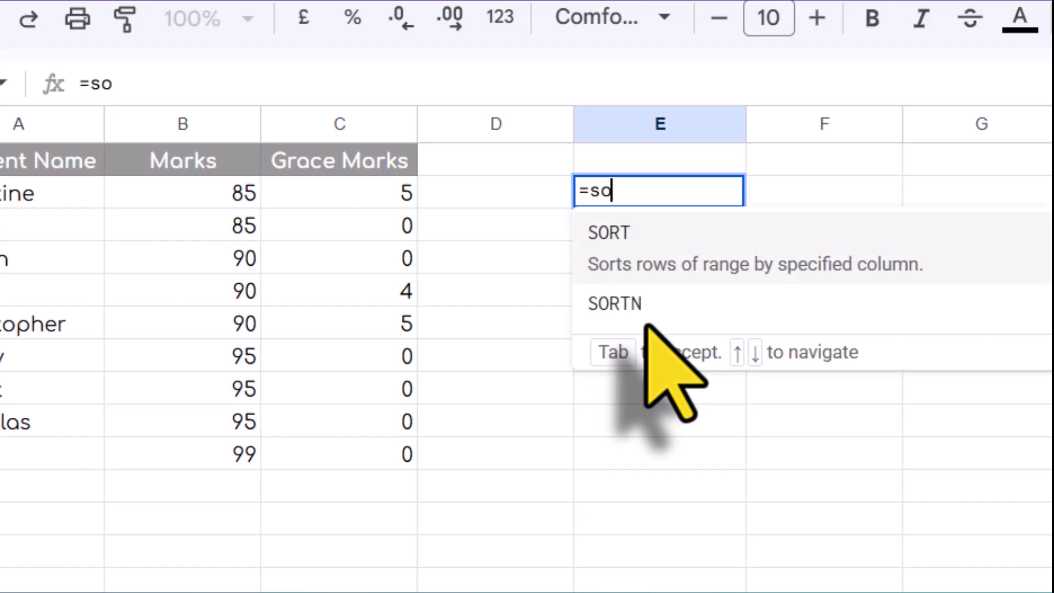
{"action": "key", "text": "BackSpace"}
{"action": "key", "text": "BackSpace"}
{"action": "key", "text": "BackSpace"}
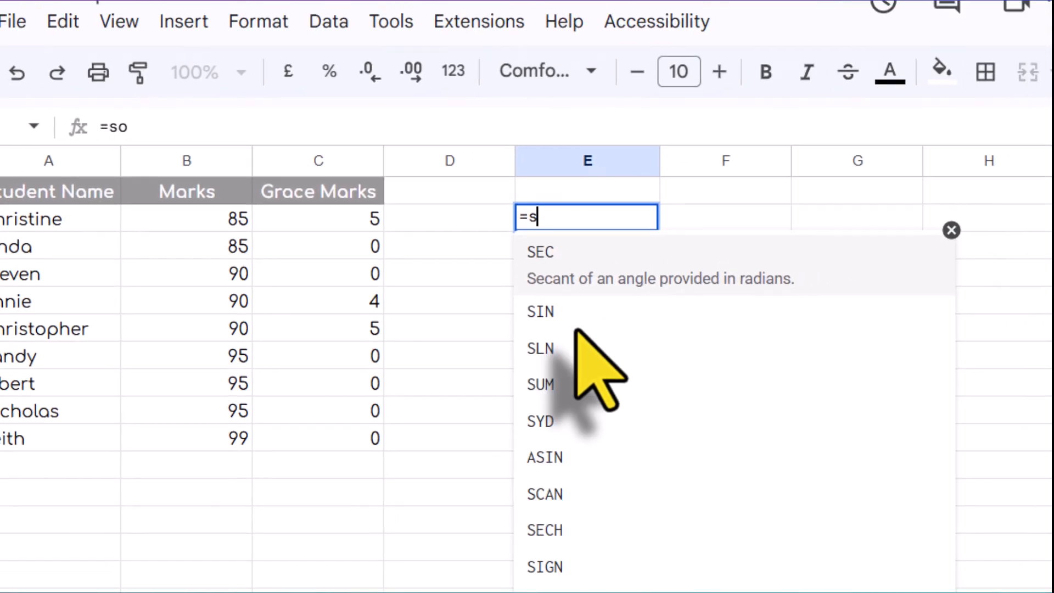
{"action": "key", "text": "BackSpace"}
{"action": "type", "text": "SORT"}
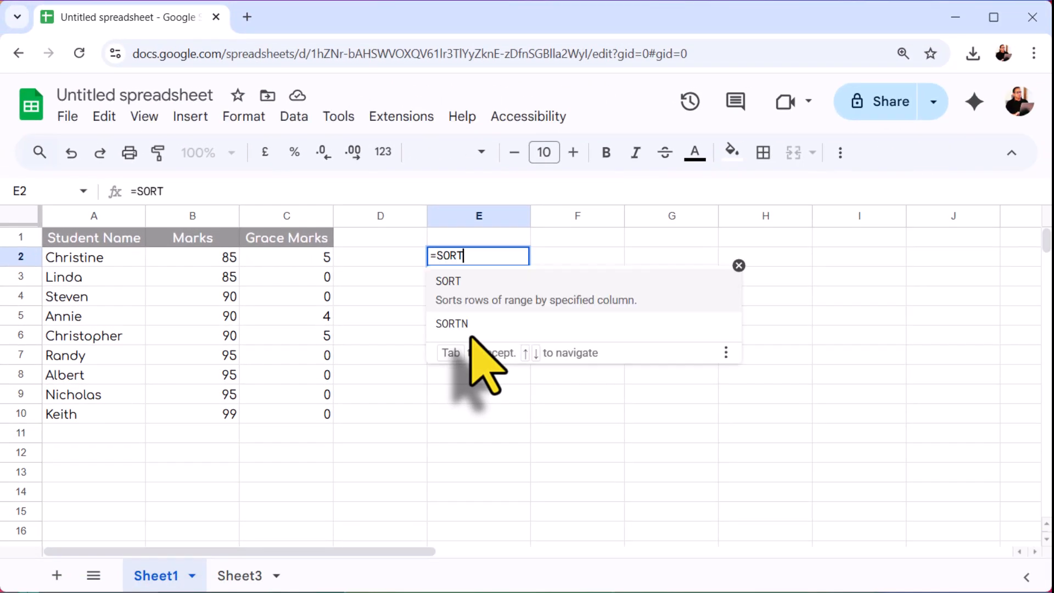
{"action": "type", "text": "N("}
{"action": "key", "text": "Left"}
{"action": "key", "text": "Left"}
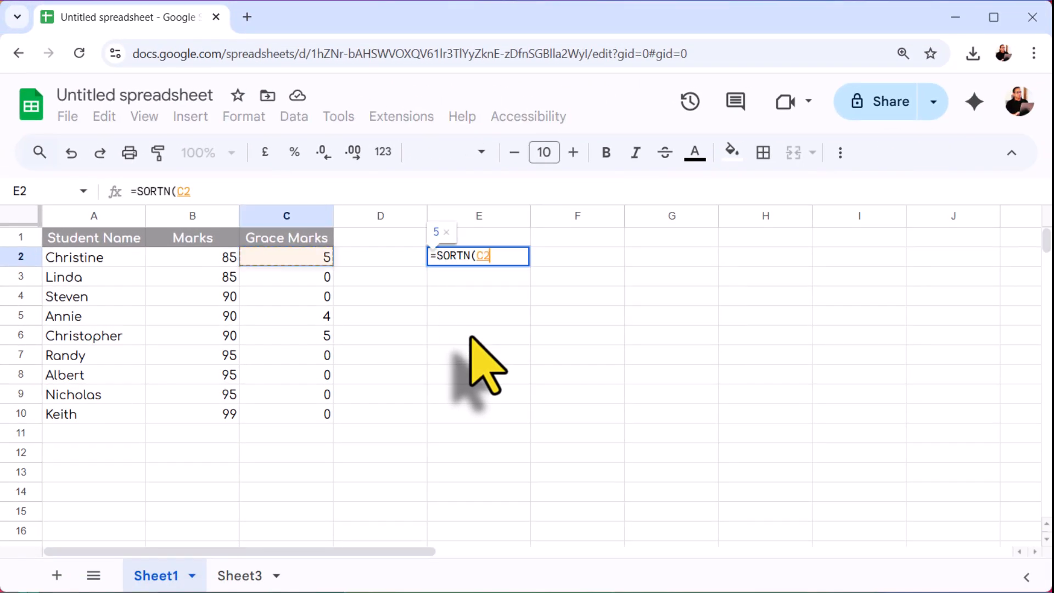
{"action": "key", "text": "Left"}
{"action": "key", "text": "Left"}
{"action": "key", "text": "shift+Right"}
{"action": "key", "text": "shift+Right"}
{"action": "key", "text": "shift+Down"}
{"action": "key", "text": "shift+Left"}
{"action": "key", "text": "shift+Down"}
{"action": "key", "text": "shift+Down"}
{"action": "key", "text": "shift+Down"}
{"action": "key", "text": "shift+Down"}
{"action": "key", "text": "shift+Down"}
{"action": "key", "text": "shift+Down"}
{"action": "key", "text": "shift+Down"}
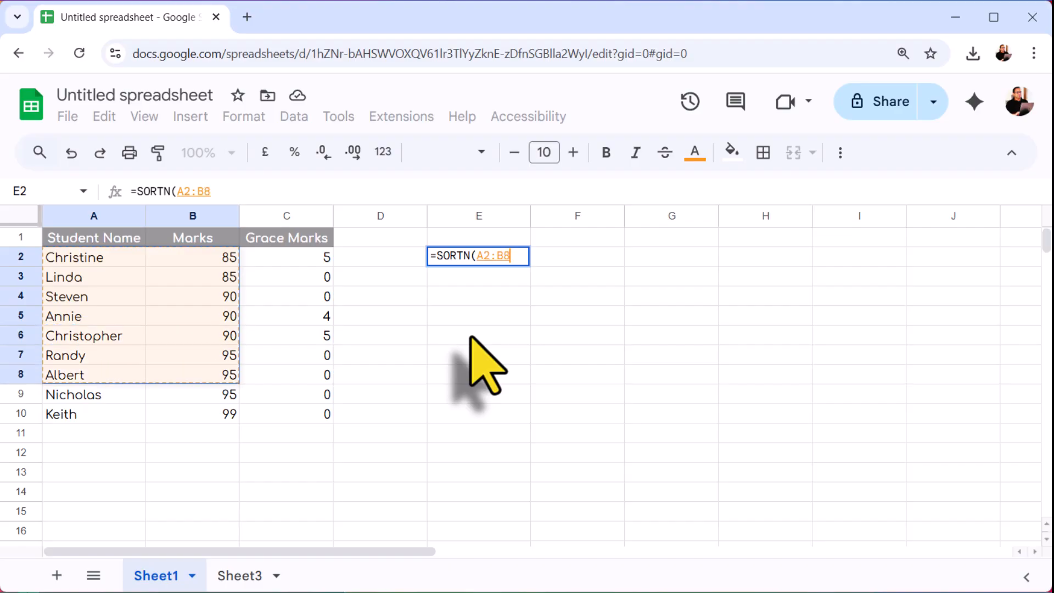
Step: Complete the SORTN formula in E2 with n 2, display_ties_mode 1, sort column 2 and FALSE for descending order
{"action": "type", "text": ","}
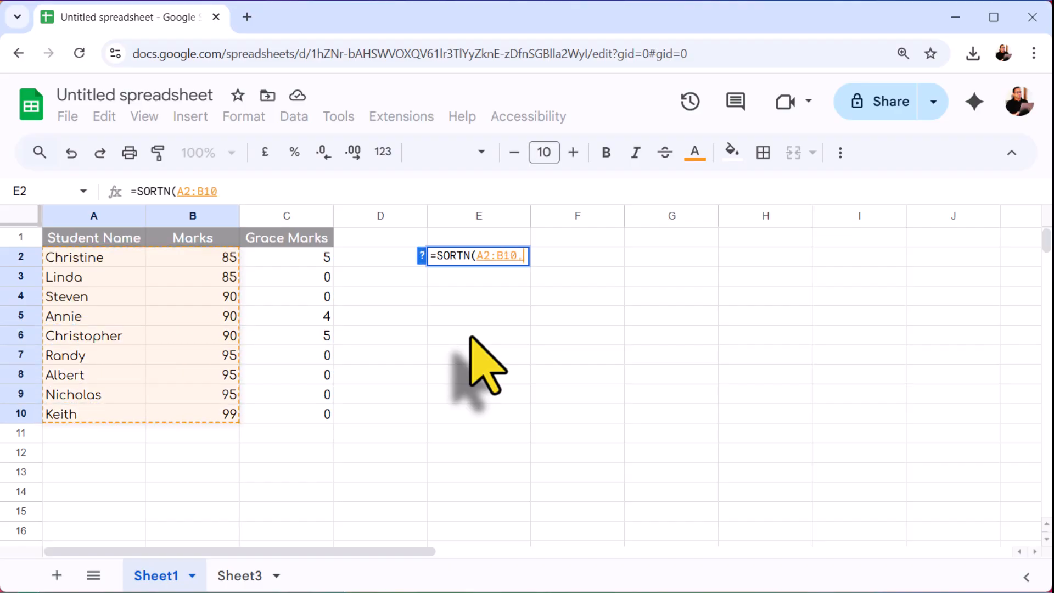
{"action": "type", "text": " 2, "}
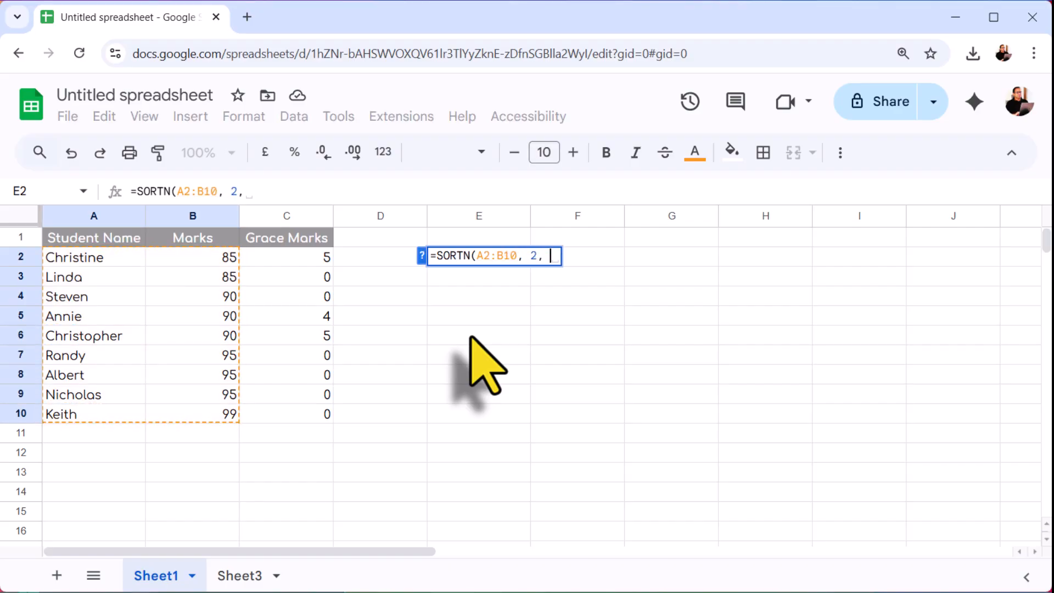
{"action": "type", "text": "1, 2, "}
{"action": "type", "text": "FAL"}
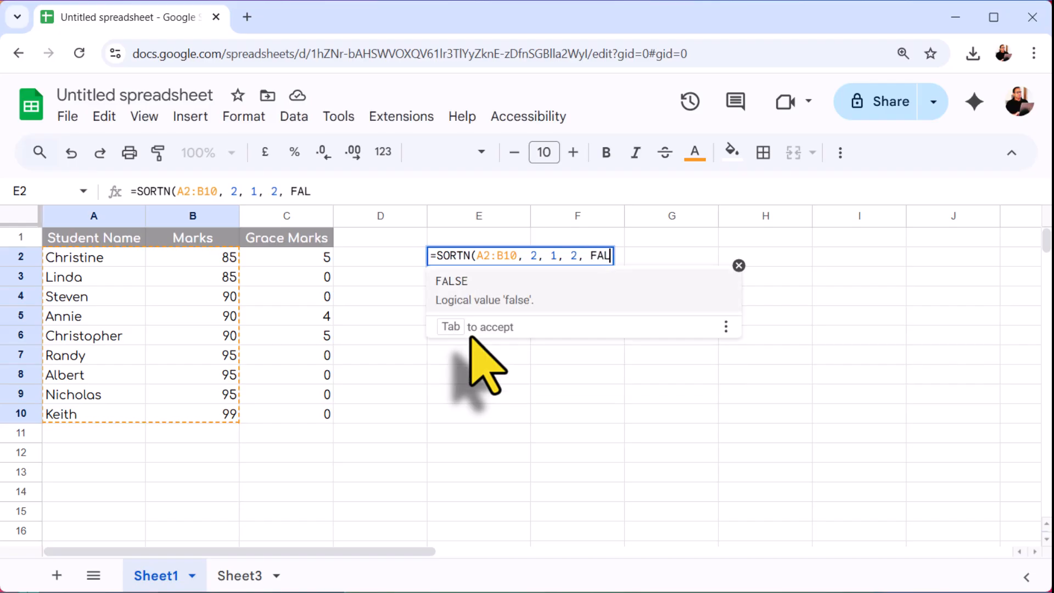
{"action": "type", "text": "SE)"}
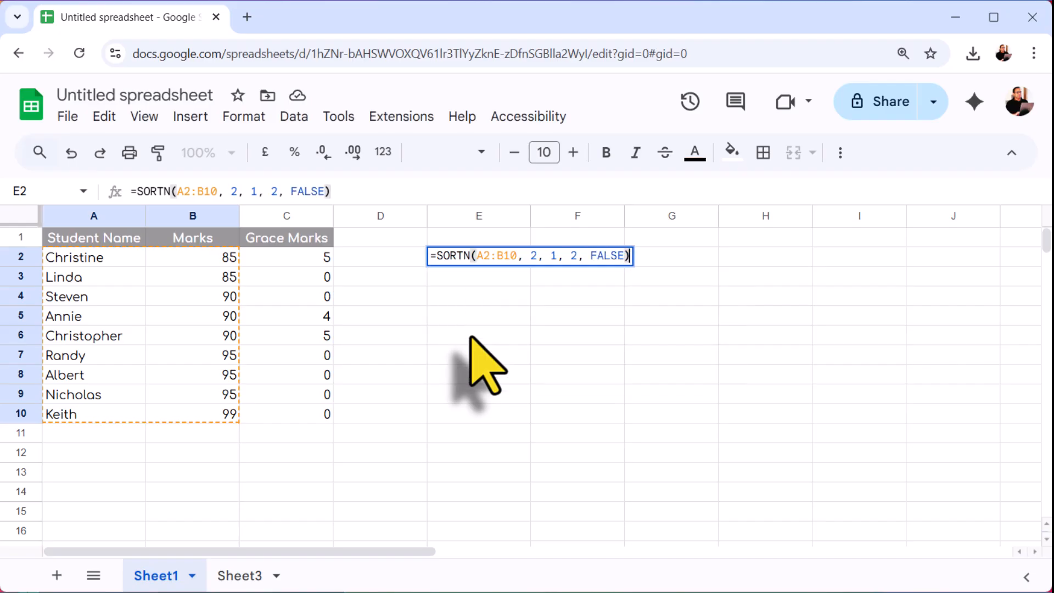
{"action": "key", "text": "Return"}
Step: Examine the SORTN result and highlight its tied marks in F3:F5
{"action": "key", "text": "Down"}
{"action": "key", "text": "Down"}
{"action": "key", "text": "Up"}
{"action": "key", "text": "Up"}
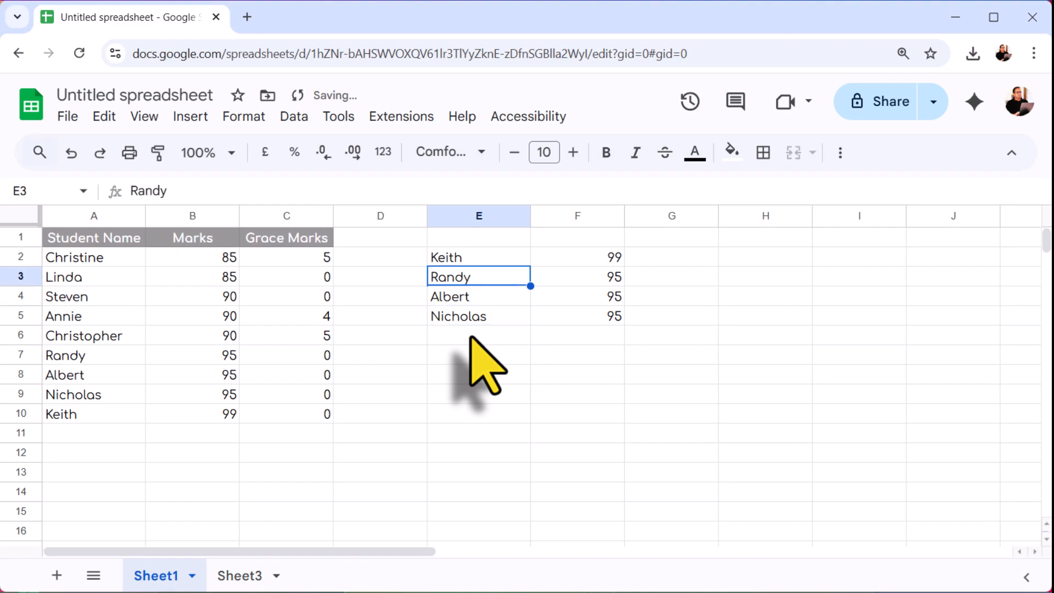
{"action": "key", "text": "Up"}
{"action": "key", "text": "Right"}
{"action": "key", "text": "Down"}
{"action": "key", "text": "shift+Down"}
{"action": "key", "text": "shift+Down"}
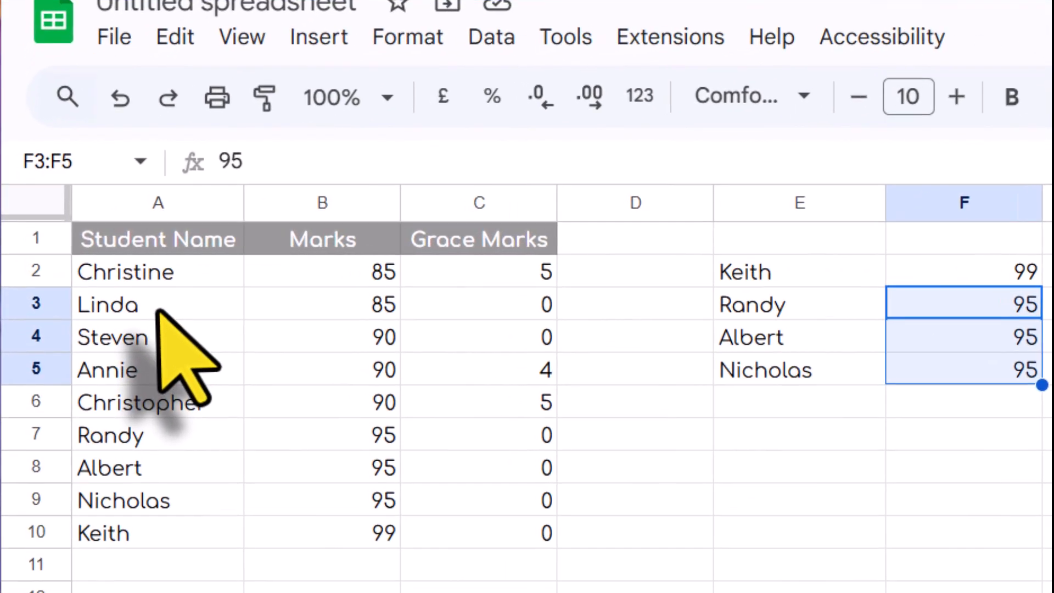
Step: Set the mark in B2 to 99 and check the top marks in the SORTN result
{"action": "left_click", "coordinate": [136, 282]}
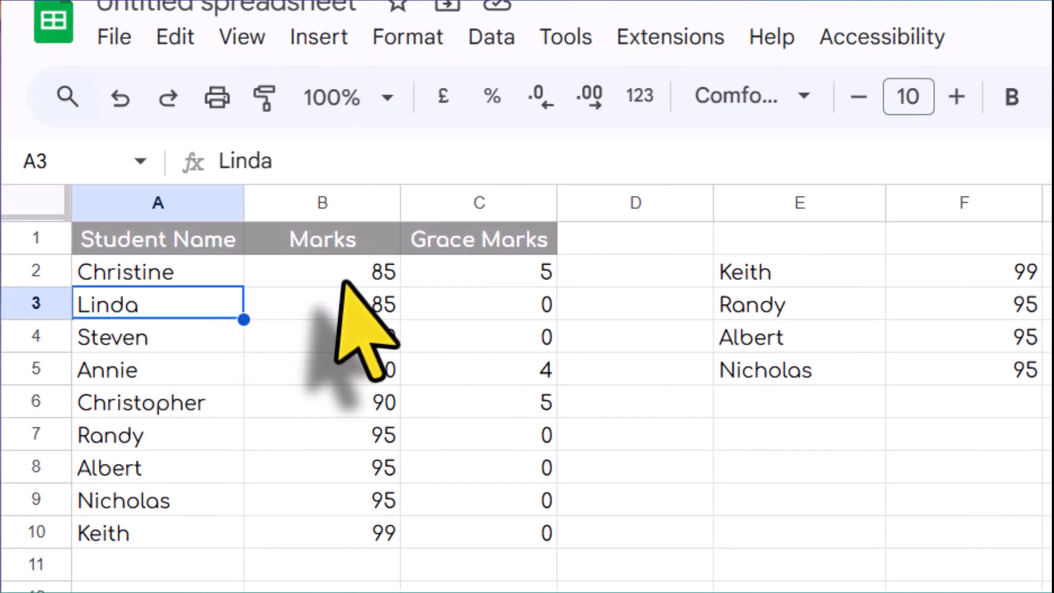
{"action": "left_click", "coordinate": [375, 281]}
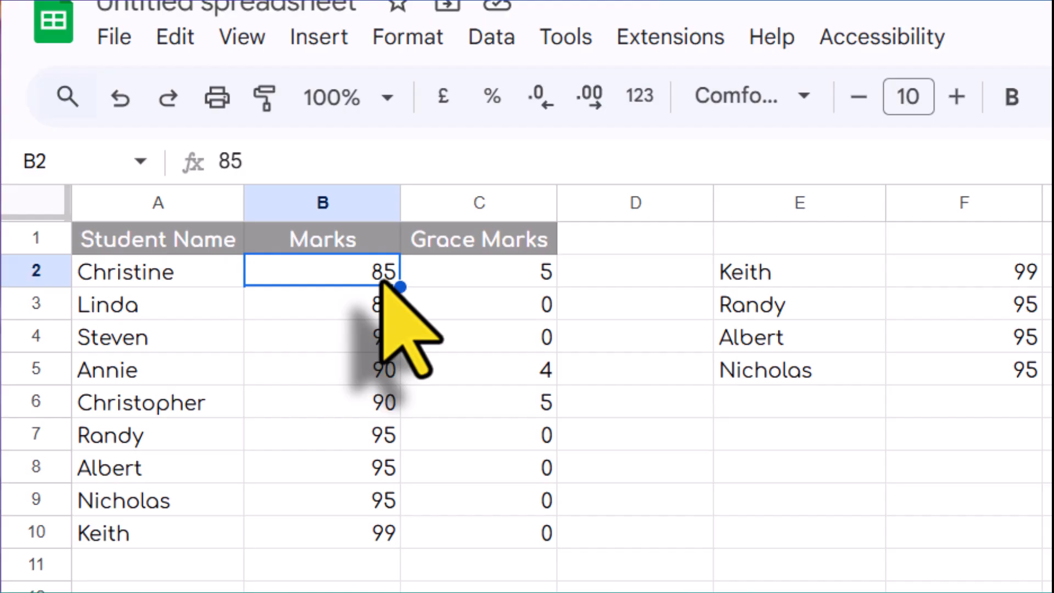
{"action": "type", "text": "99"}
{"action": "key", "text": "Return"}
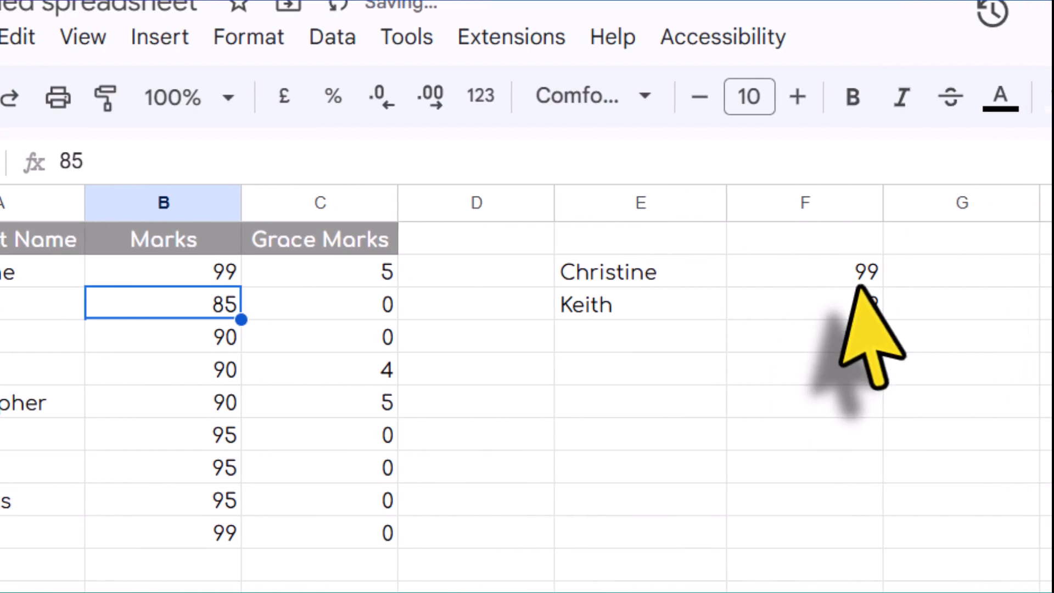
{"action": "left_click", "coordinate": [589, 263]}
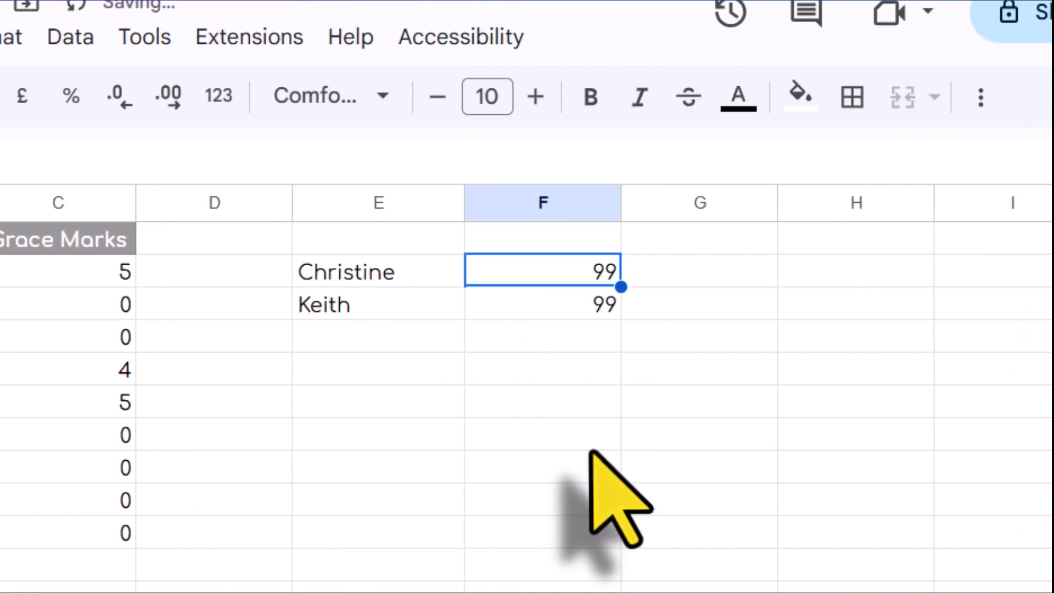
{"action": "left_click", "coordinate": [545, 404]}
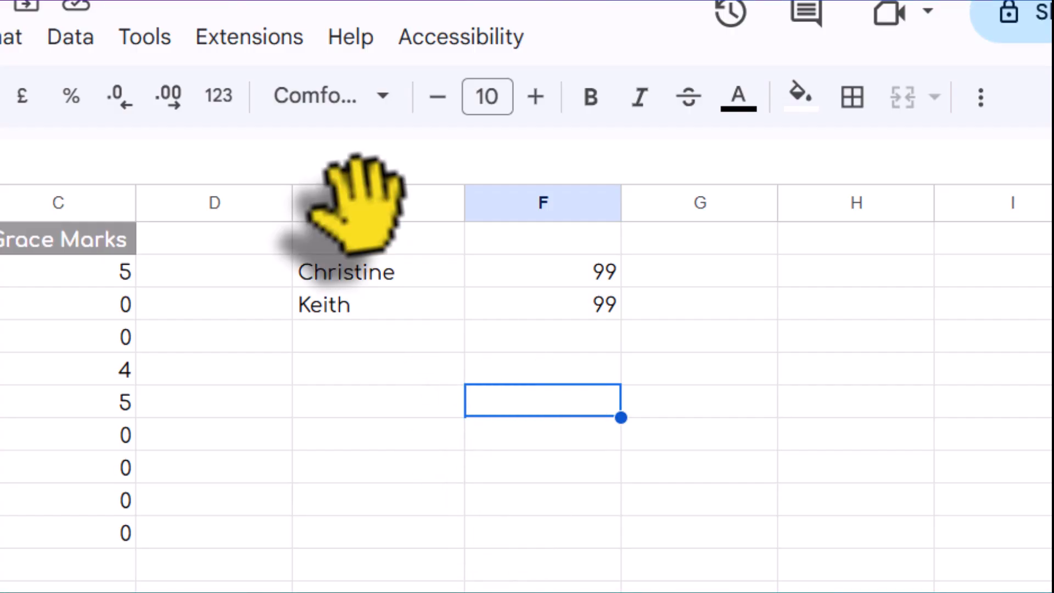
Step: Change the sort order argument of the SORTN formula in E2 to TRUE for ascending order
{"action": "left_click", "coordinate": [331, 279]}
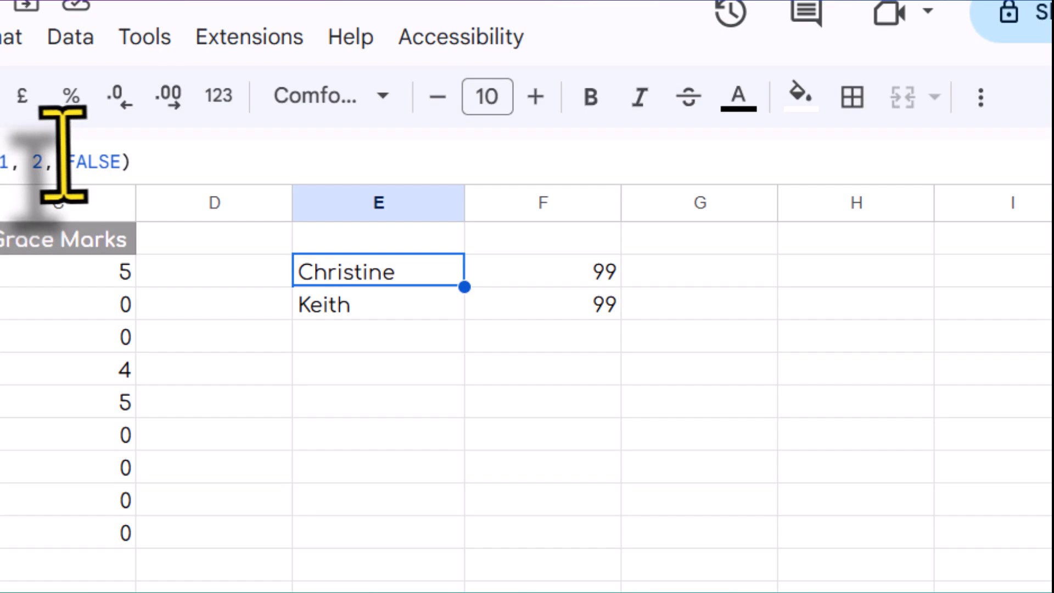
{"action": "double_click", "coordinate": [122, 162]}
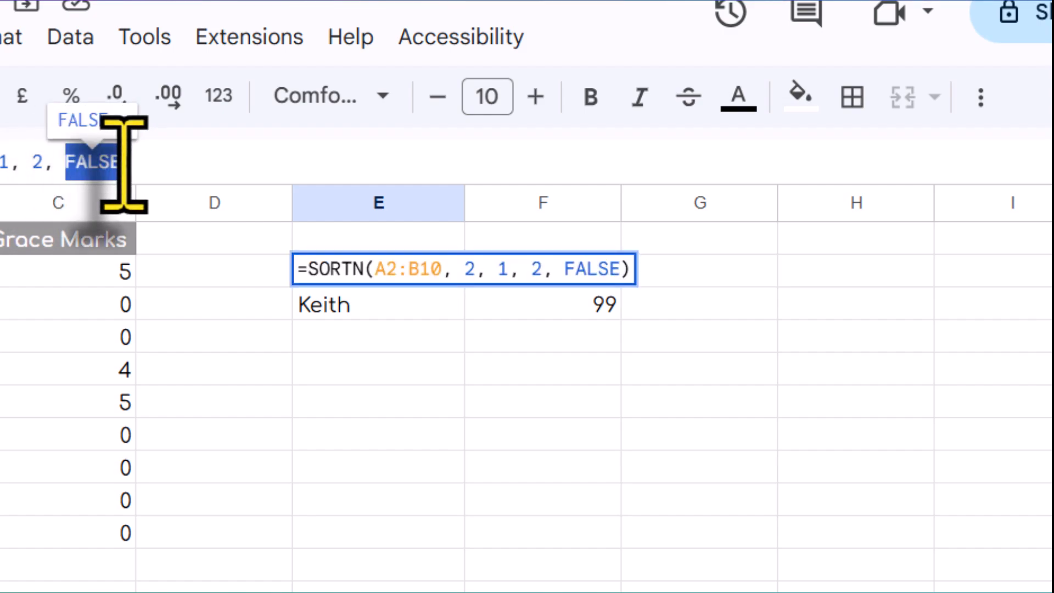
{"action": "type", "text": "TRUE"}
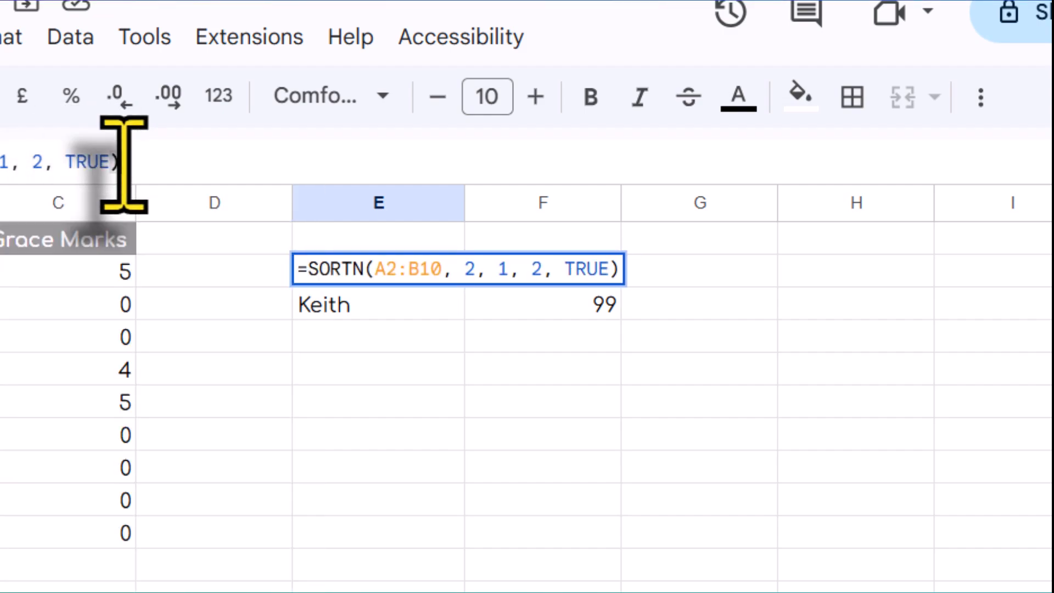
{"action": "key", "text": "Return"}
{"action": "key", "text": "Up"}
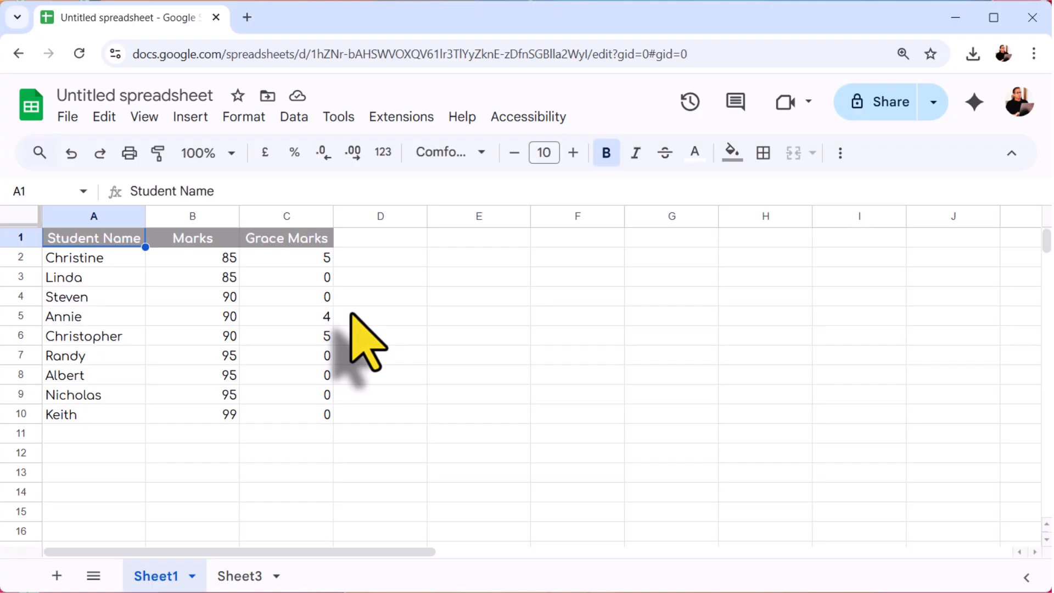
Step: Begin a new SORTN formula in the empty cell E2 using the range A2:B10
{"action": "left_click", "coordinate": [437, 263]}
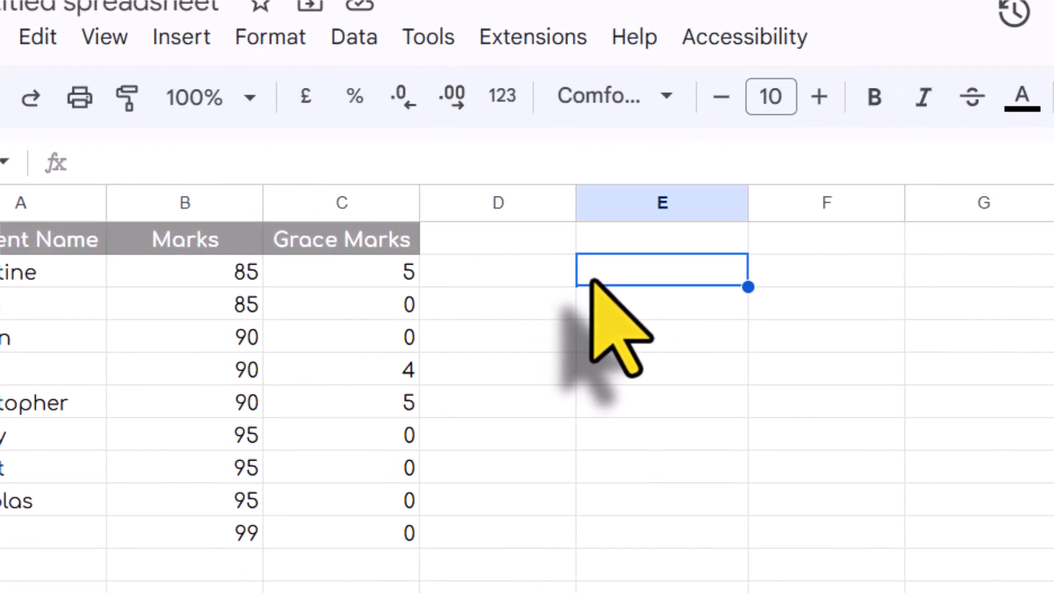
{"action": "type", "text": "="}
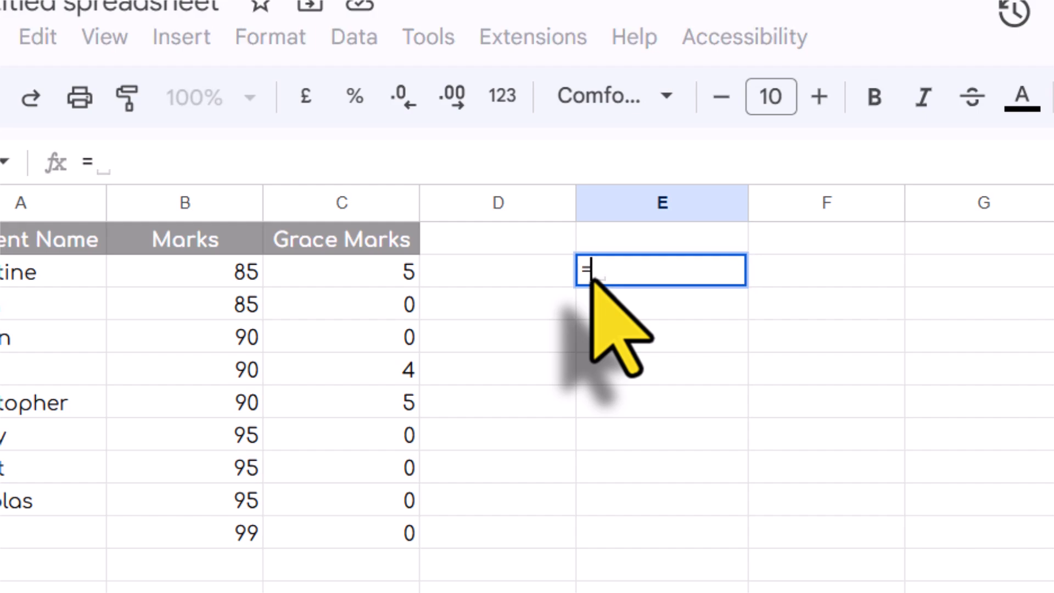
{"action": "type", "text": "SORTN("}
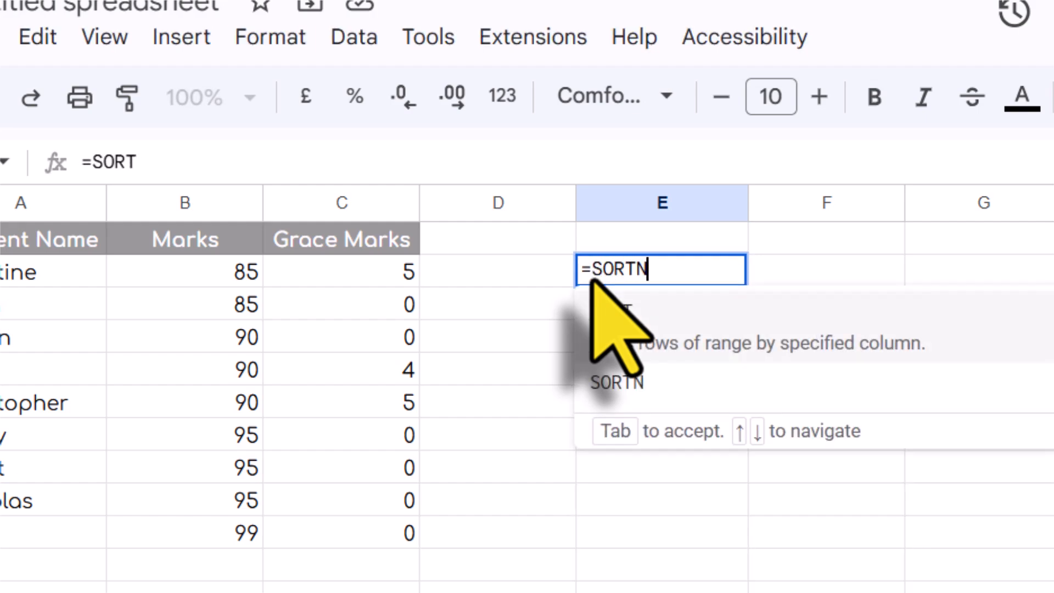
{"action": "type", "text": "A2:B5"}
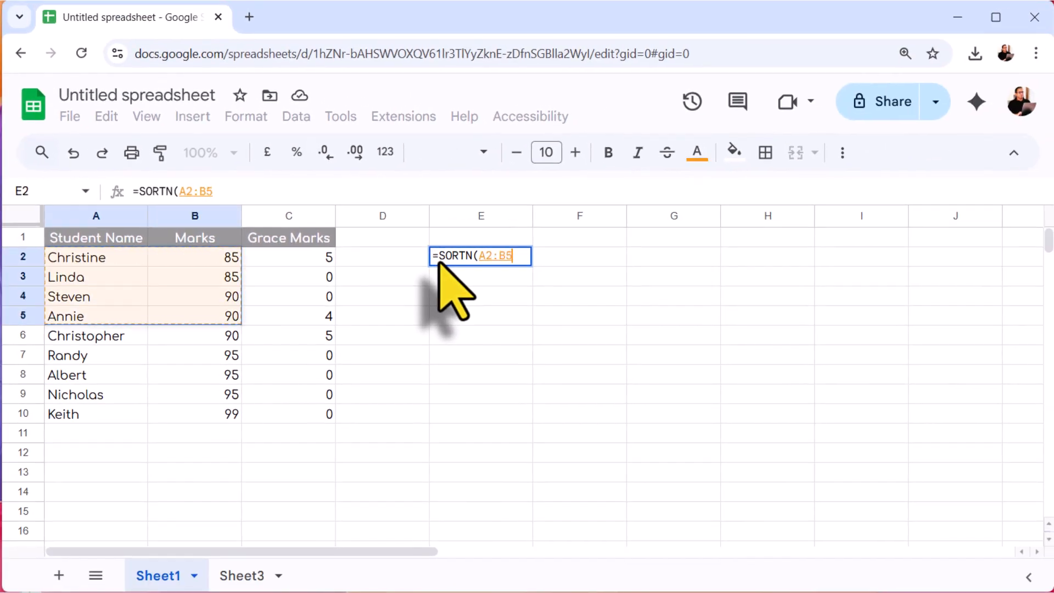
{"action": "key", "text": "shift+Down"}
{"action": "key", "text": "shift+Down"}
{"action": "key", "text": "shift+Down"}
{"action": "key", "text": "shift+Down"}
{"action": "key", "text": "shift+Down"}
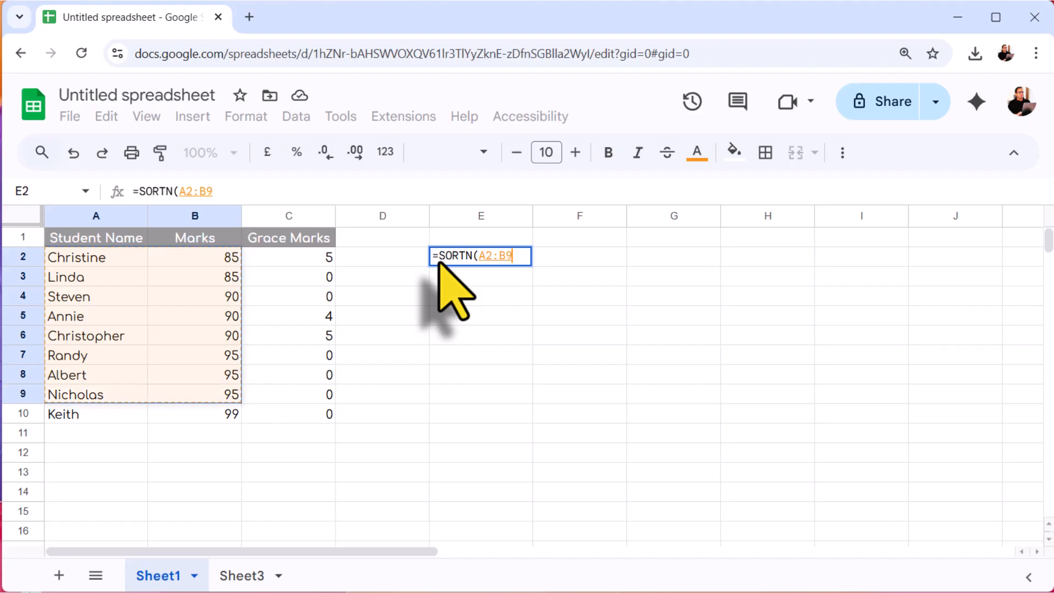
Step: Complete the SORTN formula in E2 with n 3, display_ties_mode 2, sort column 2 and FALSE for descending order
{"action": "type", "text": ", 3, "}
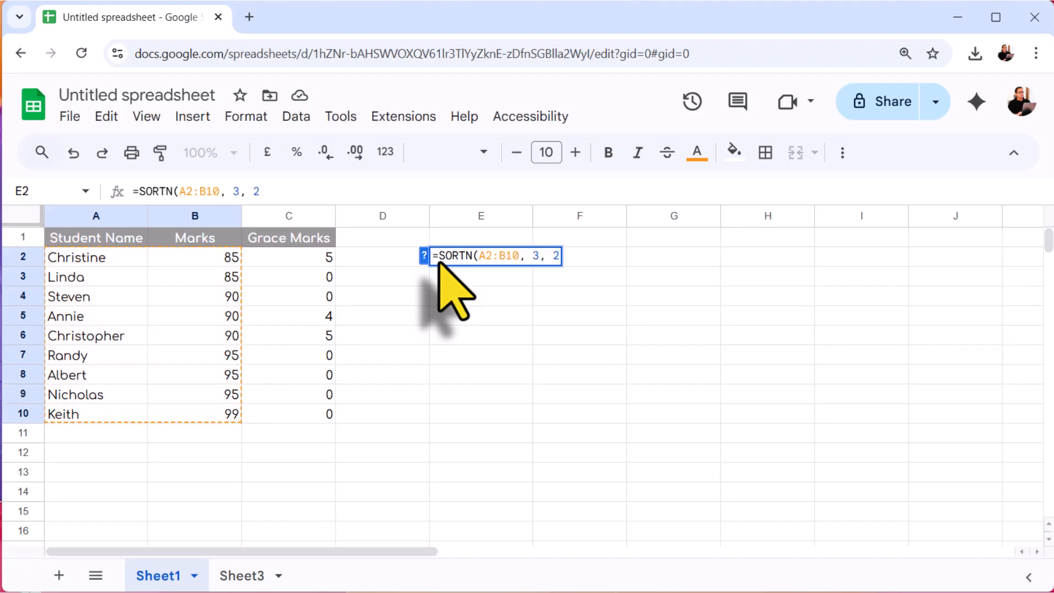
{"action": "type", "text": "2, 2, FA"}
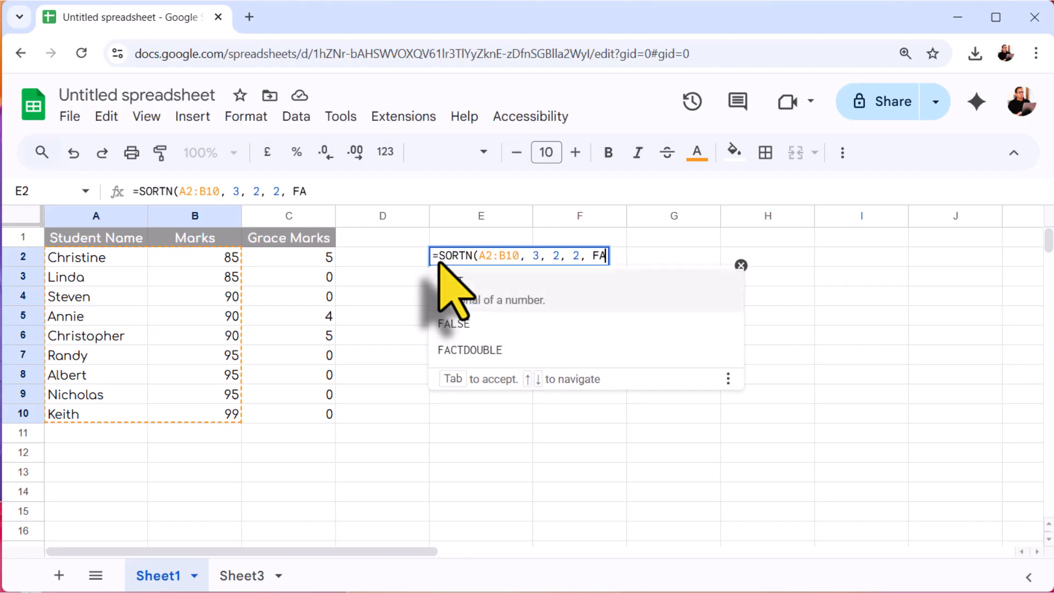
{"action": "type", "text": "LSE)"}
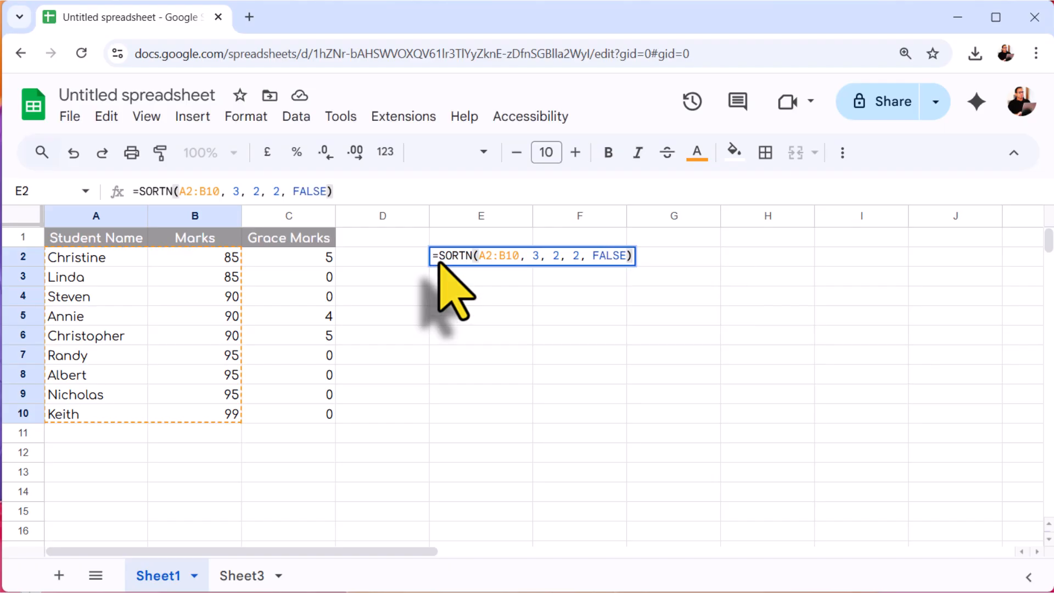
{"action": "key", "text": "Return"}
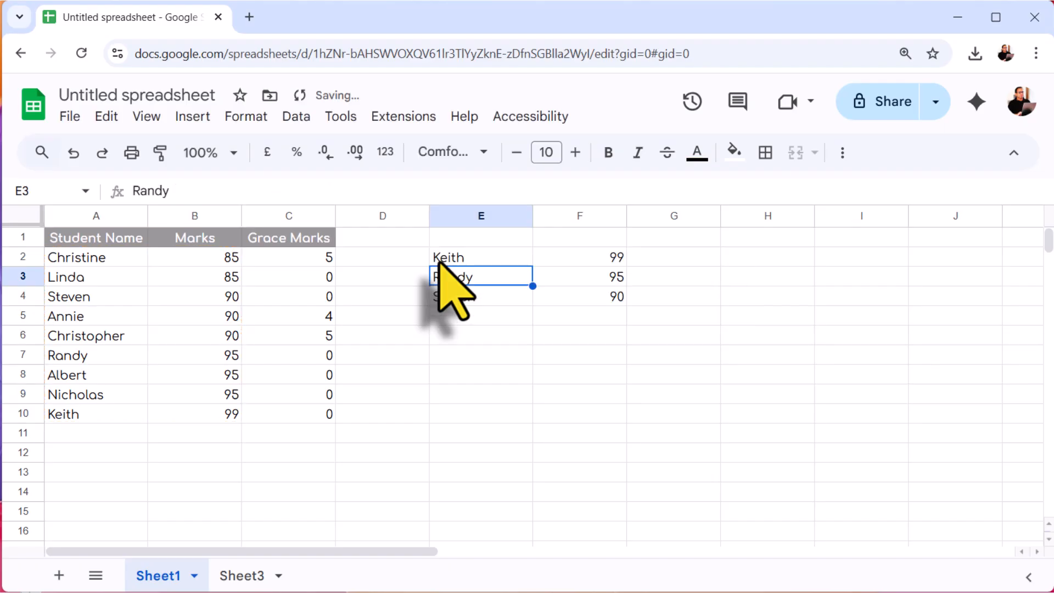
{"action": "left_click", "coordinate": [439, 262]}
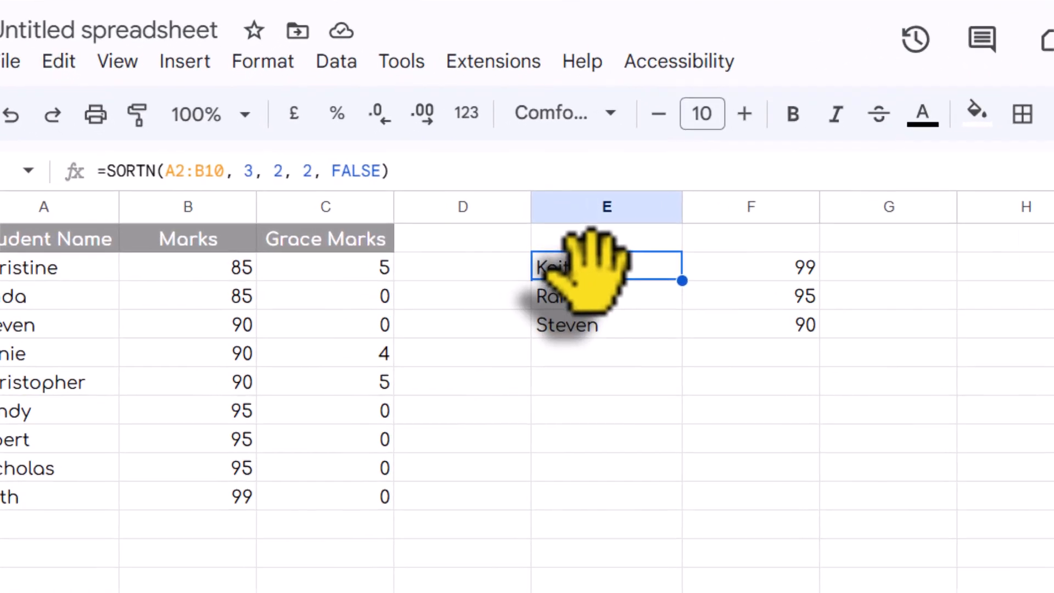
Step: Begin nesting a SORT function around the range A2:B10 inside the SORTN formula in E2
{"action": "double_click", "coordinate": [649, 277]}
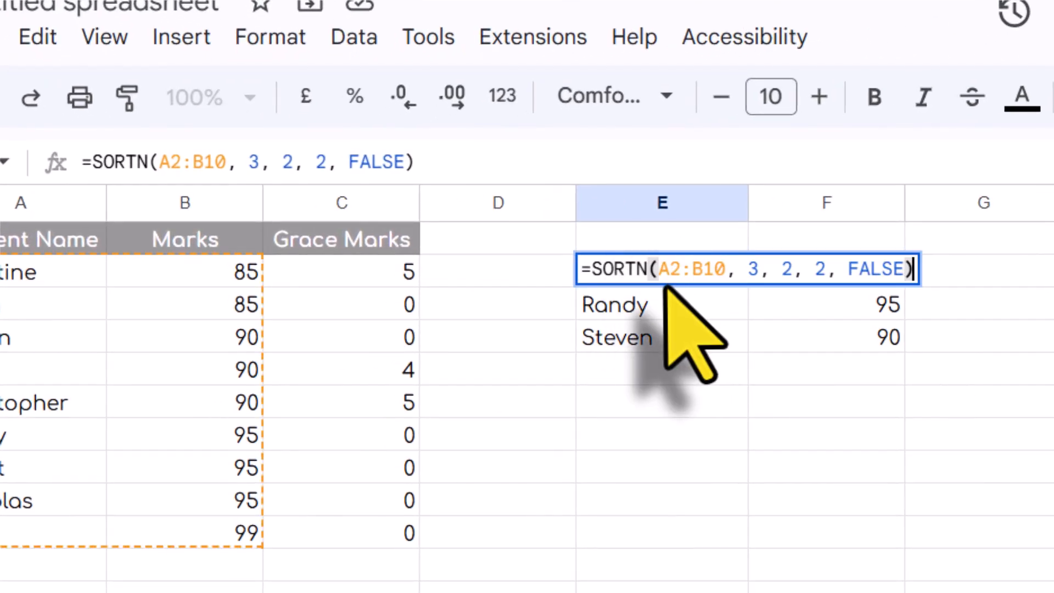
{"action": "type", "text": "SORT"}
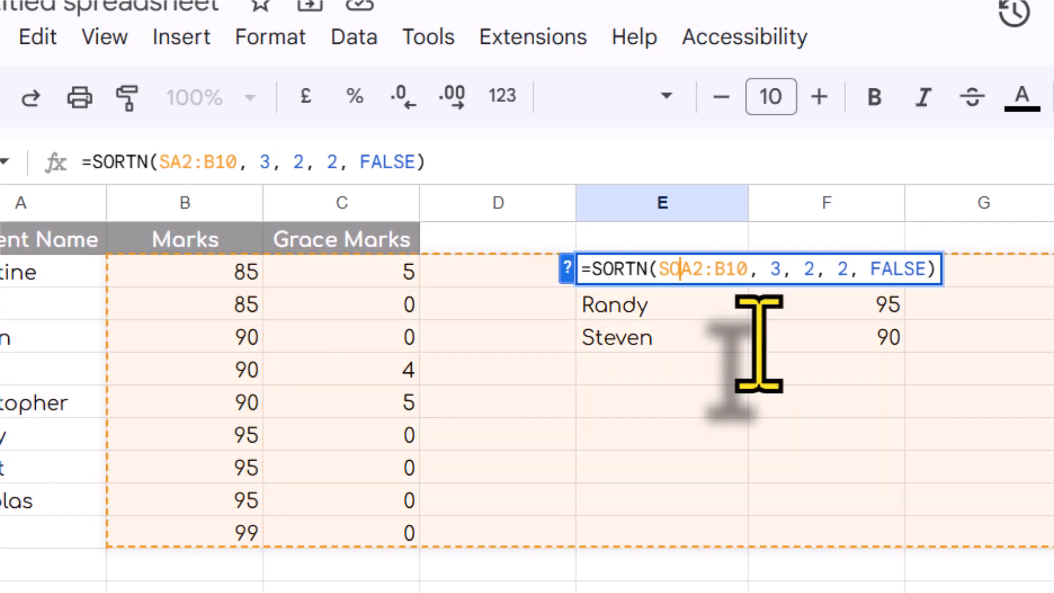
{"action": "type", "text": "("}
{"action": "key", "text": "Right"}
{"action": "key", "text": "Right"}
{"action": "key", "text": "Right"}
{"action": "key", "text": "Right"}
{"action": "key", "text": "Right"}
{"action": "key", "text": "Right"}
{"action": "key", "text": "Right"}
{"action": "key", "text": "Right"}
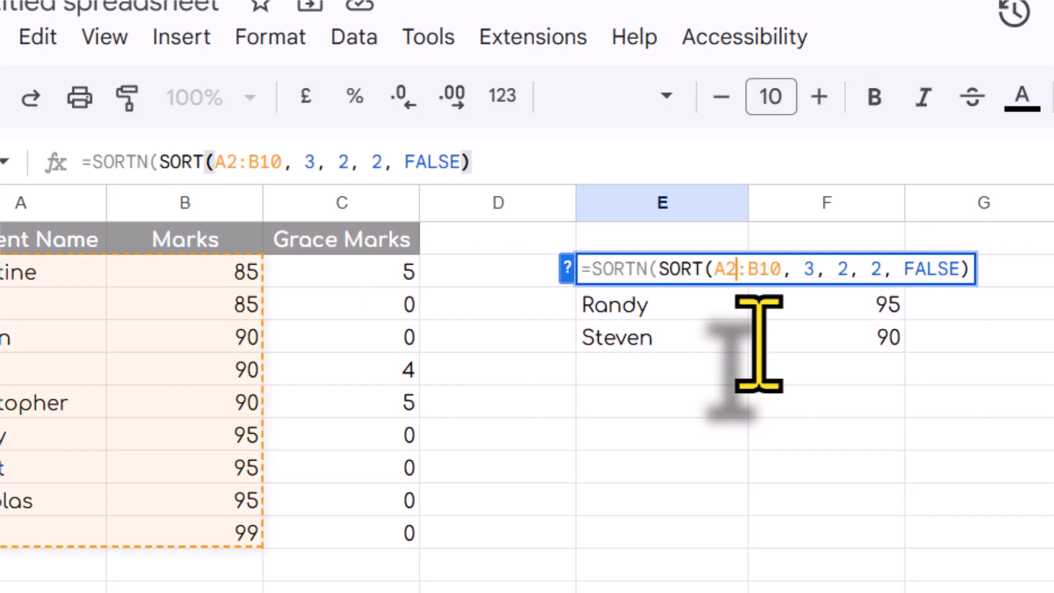
Step: Complete the nested SORT in E2 with ROW(A2:A10) as sort column and FALSE for descending order, keeping the remaining SORTN arguments
{"action": "type", "text": "ROW"}
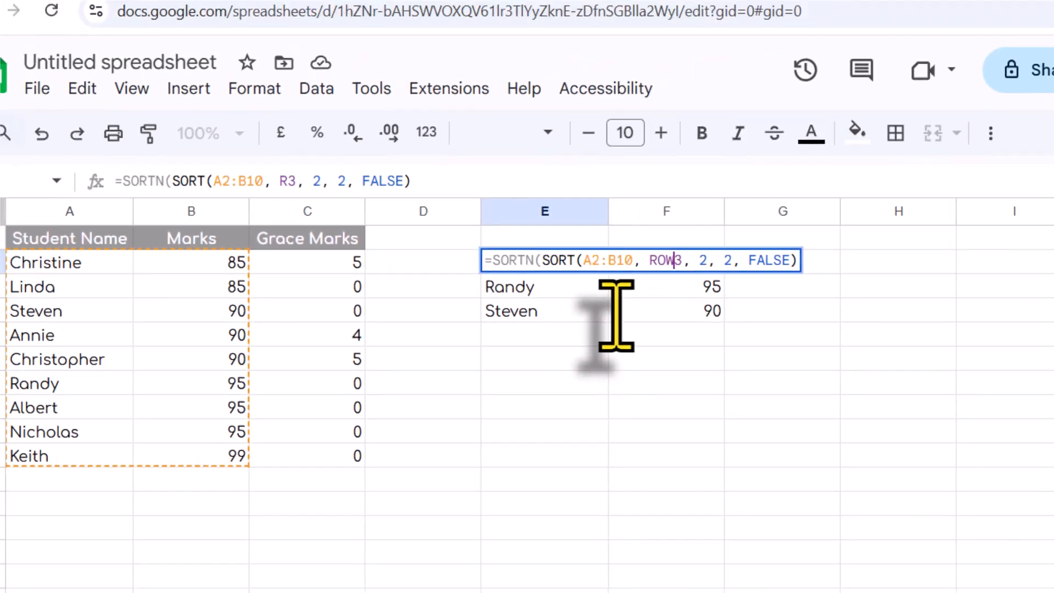
{"action": "type", "text": "(A2:A1"}
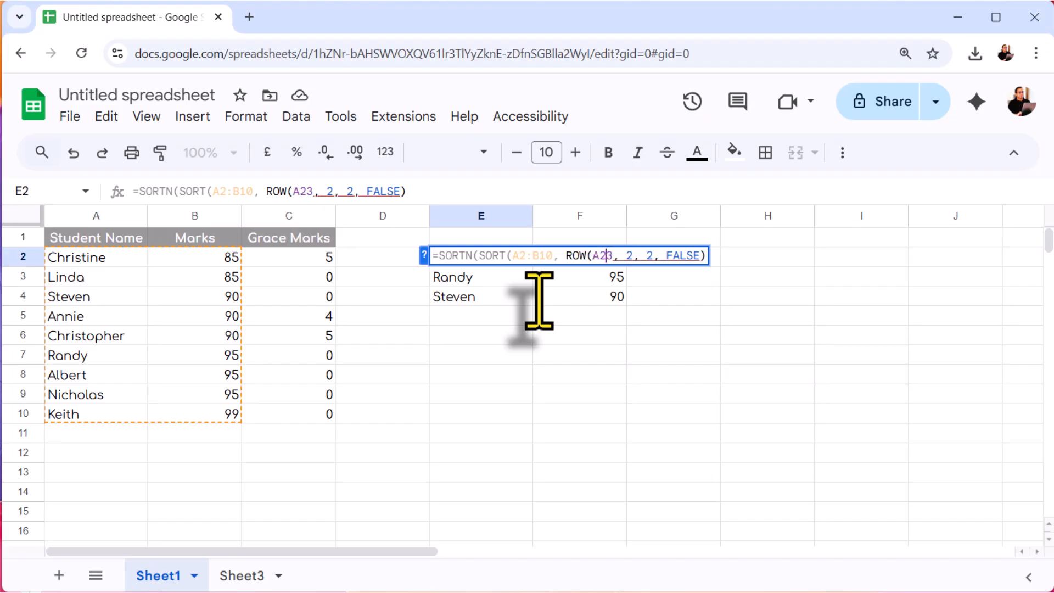
{"action": "type", "text": "0"}
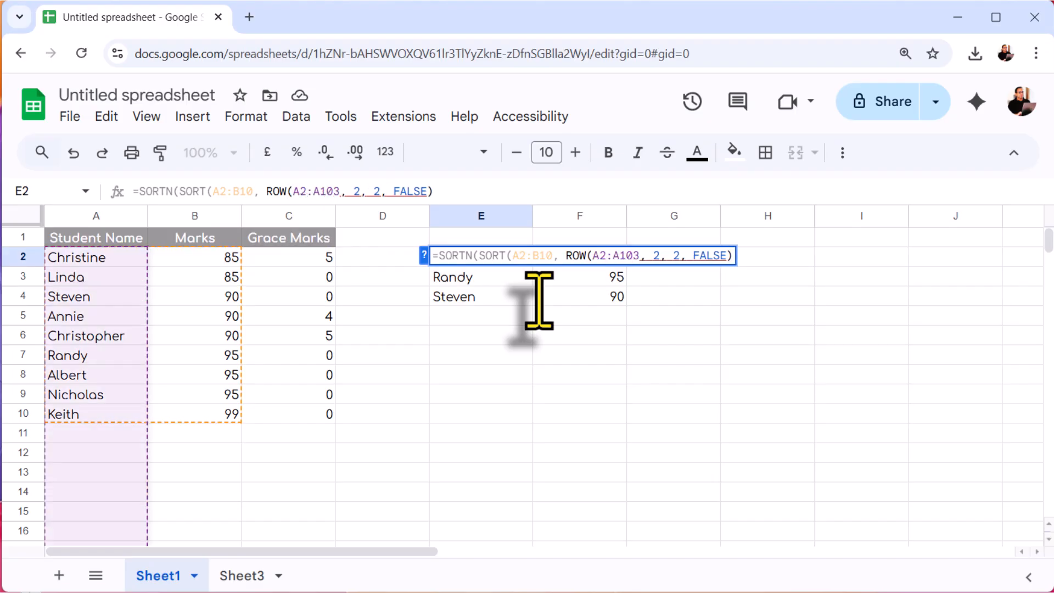
{"action": "type", "text": "), FALSE"}
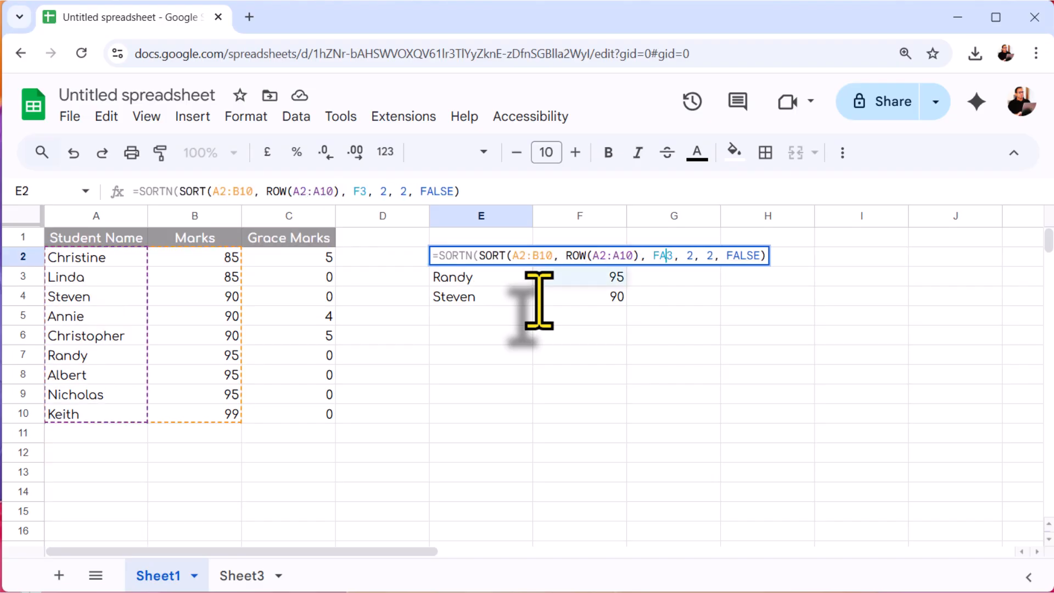
{"action": "type", "text": "),"}
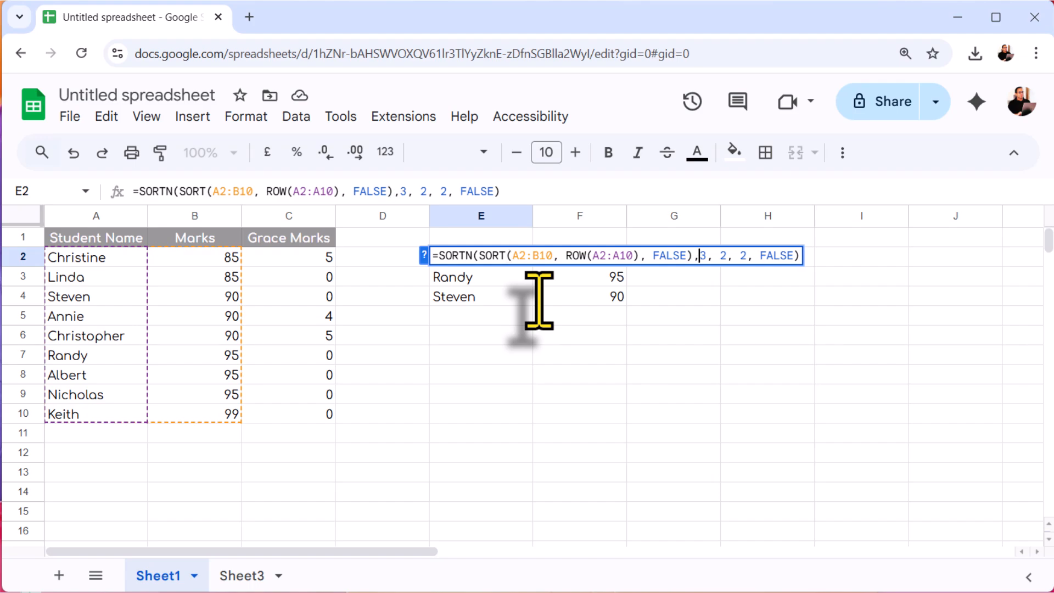
{"action": "key", "text": "End"}
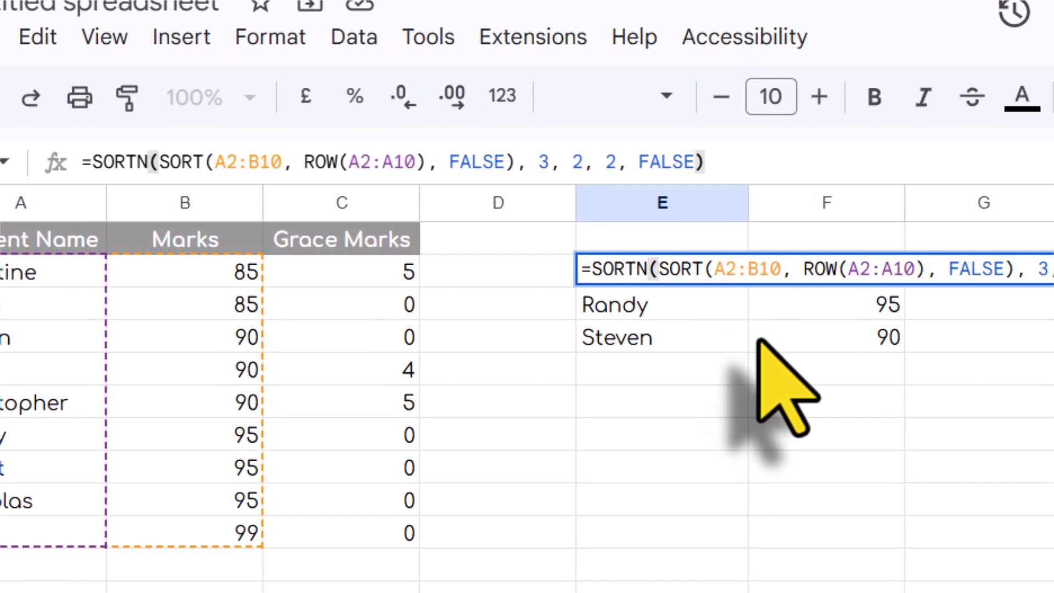
{"action": "left_click", "coordinate": [539, 300]}
{"action": "double_click", "coordinate": [759, 340]}
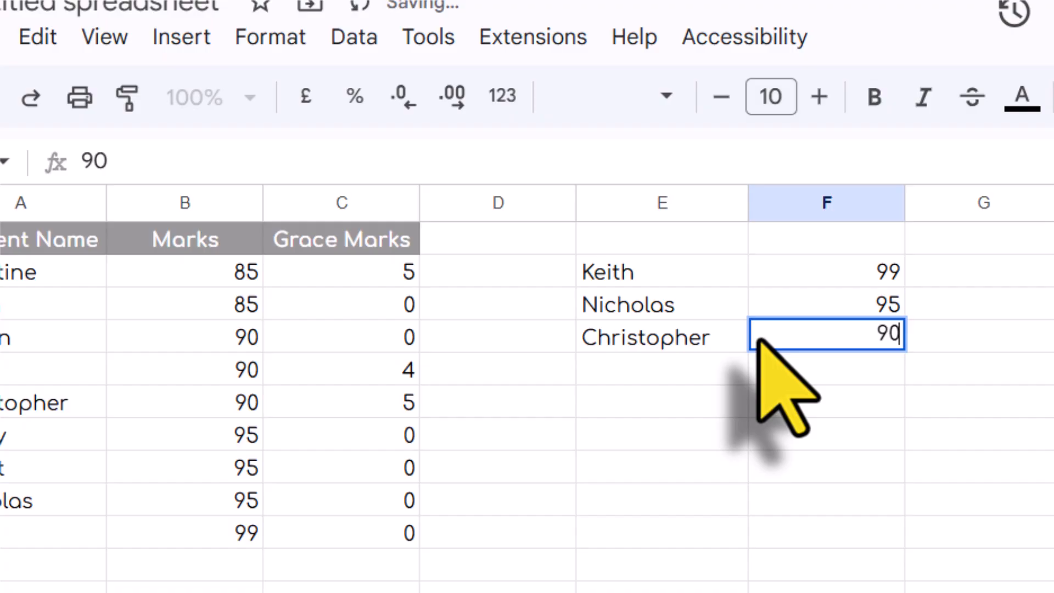
{"action": "key", "text": "Escape"}
{"action": "key", "text": "Up"}
{"action": "key", "text": "Up"}
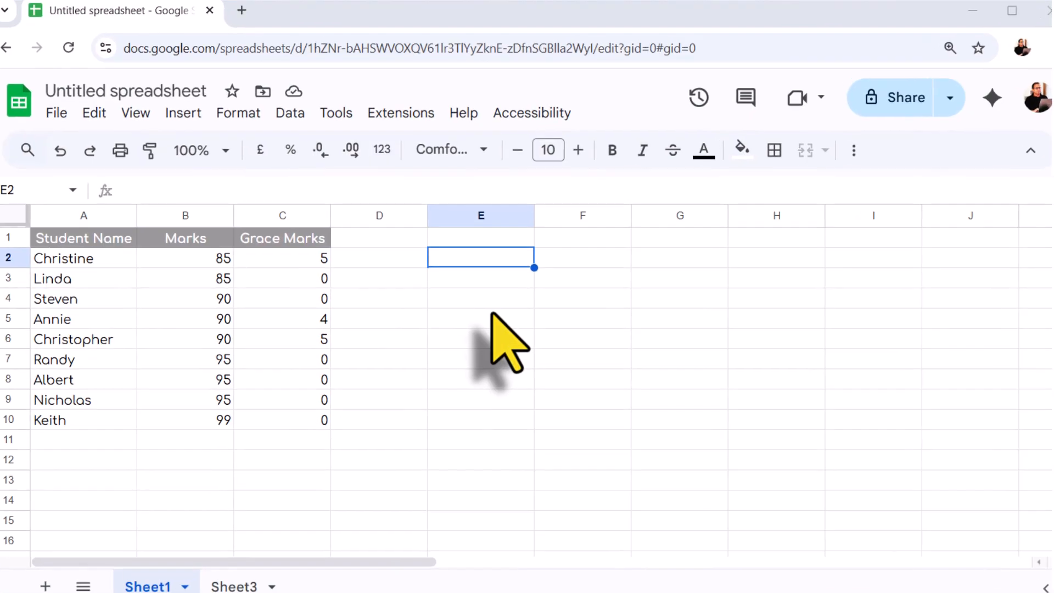
Step: Begin a new SORTN formula in the empty cell E2 using the range A2:B10
{"action": "left_click", "coordinate": [481, 281]}
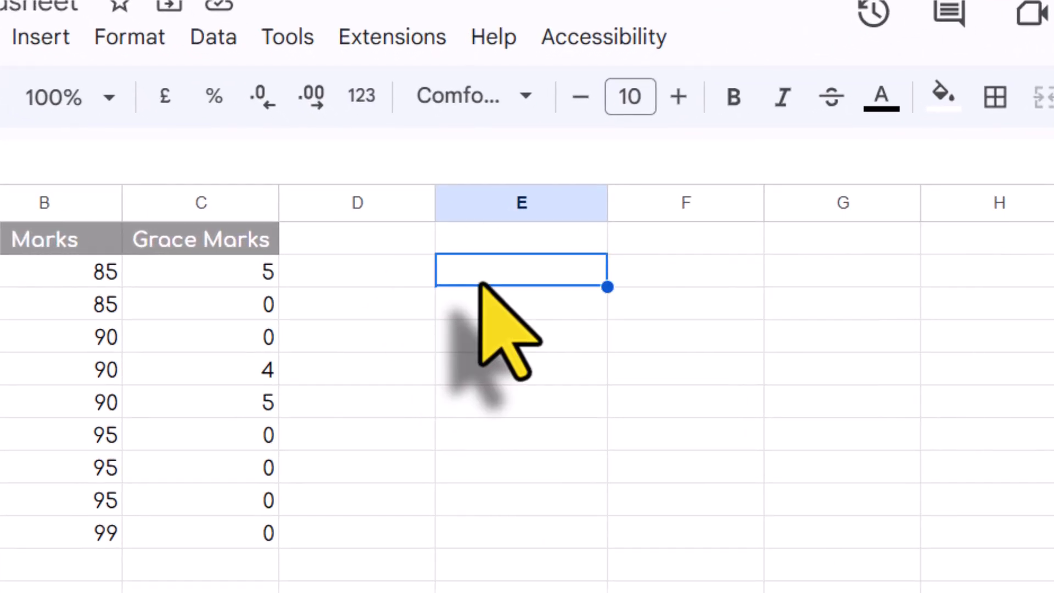
{"action": "type", "text": "=SORN"}
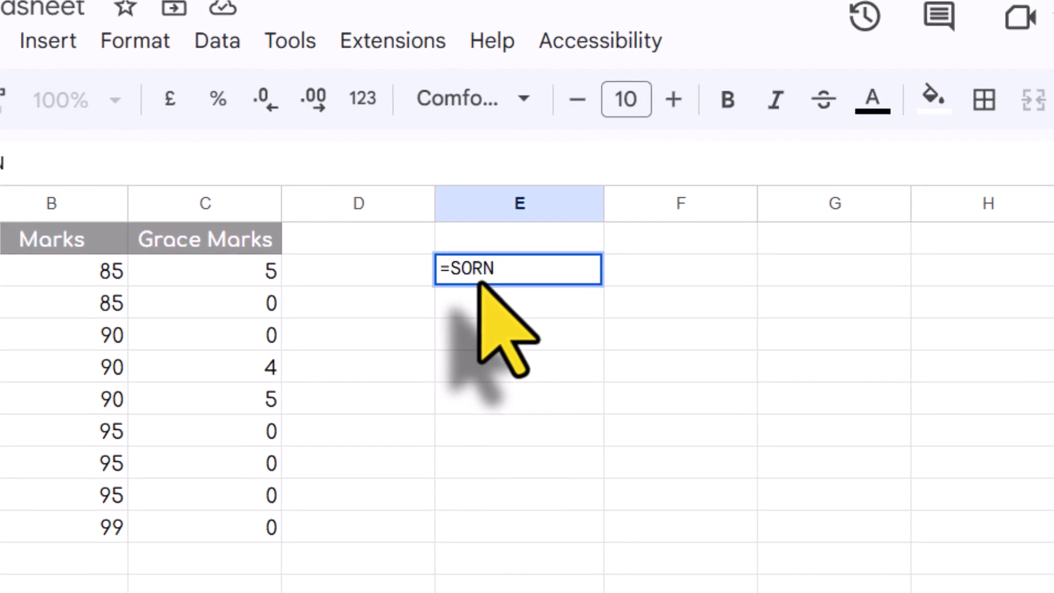
{"action": "key", "text": "BackSpace"}
{"action": "type", "text": "TN("}
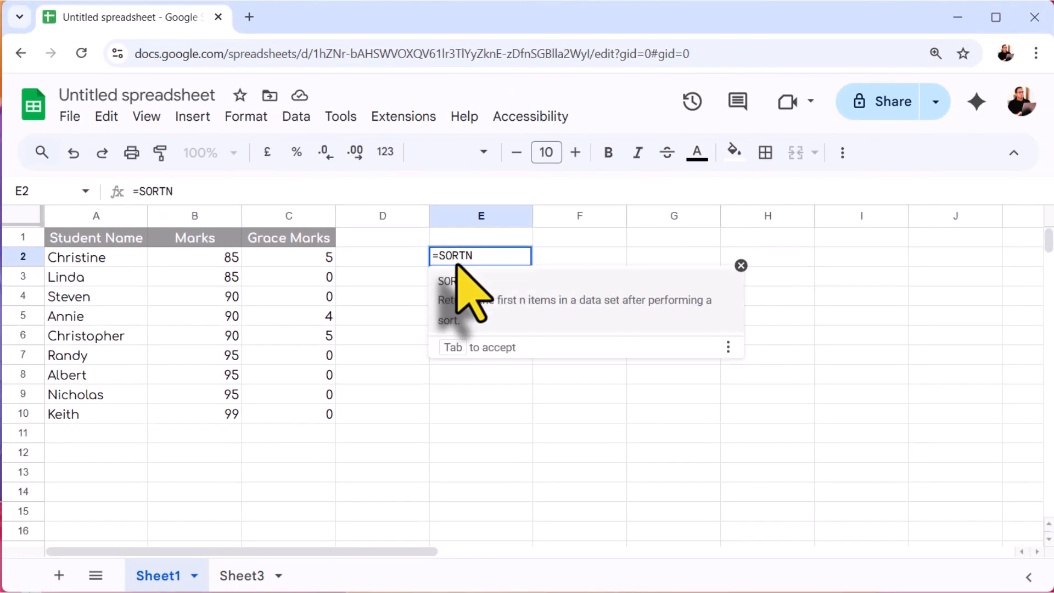
{"action": "key", "text": "Left"}
{"action": "key", "text": "Left"}
{"action": "key", "text": "Left"}
{"action": "key", "text": "Left"}
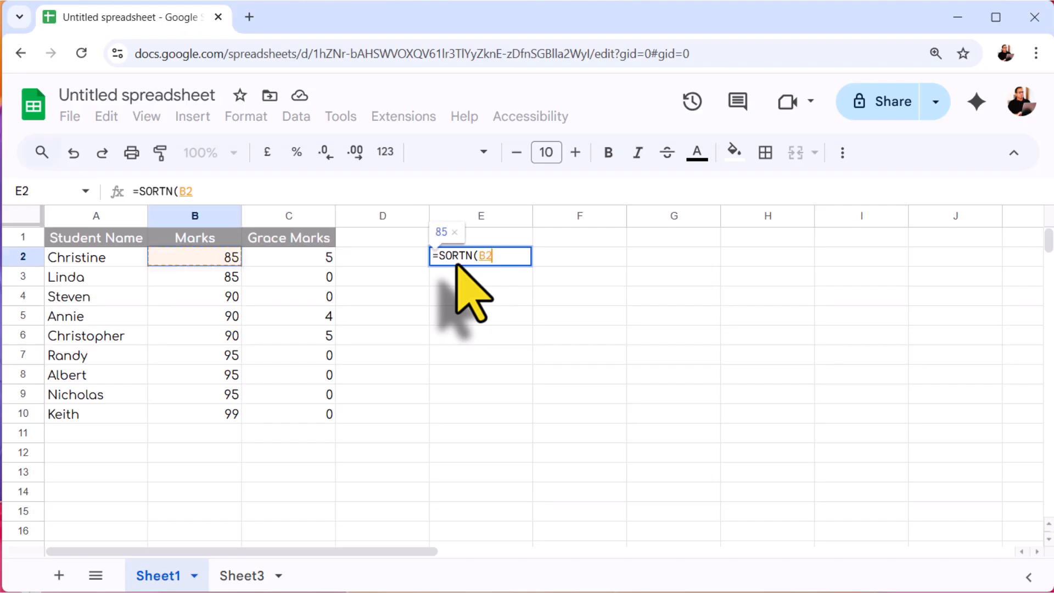
{"action": "key", "text": "shift+Right"}
{"action": "key", "text": "ctrl+shift+Down"}
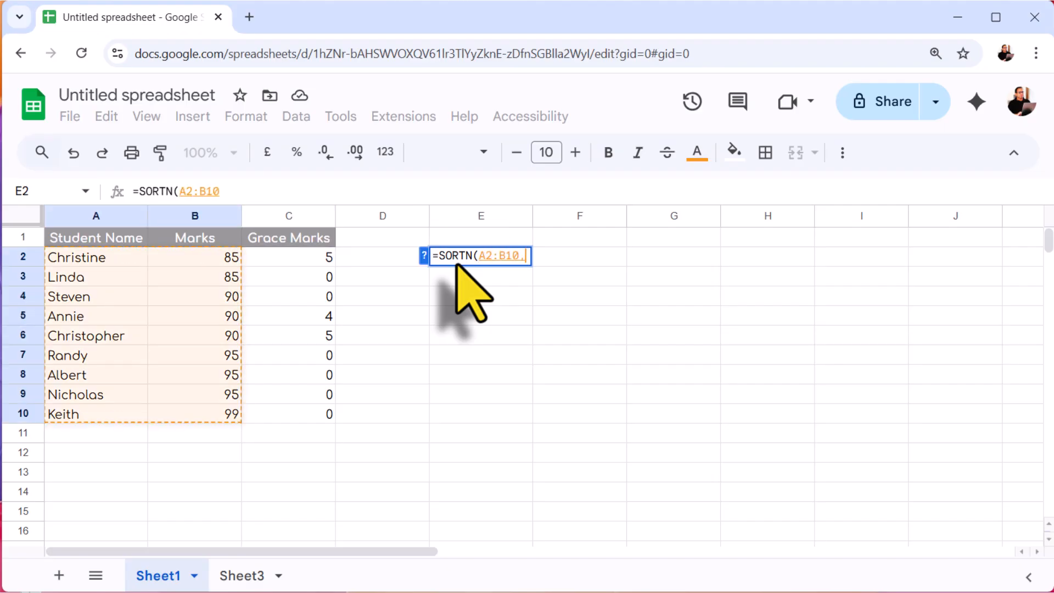
Step: Complete the SORTN formula with n 2, display_ties_mode 3, sort column 2 and TRUE, and check the tied rows E2:F3 and E4:F6
{"action": "type", "text": ", 2, 3,"}
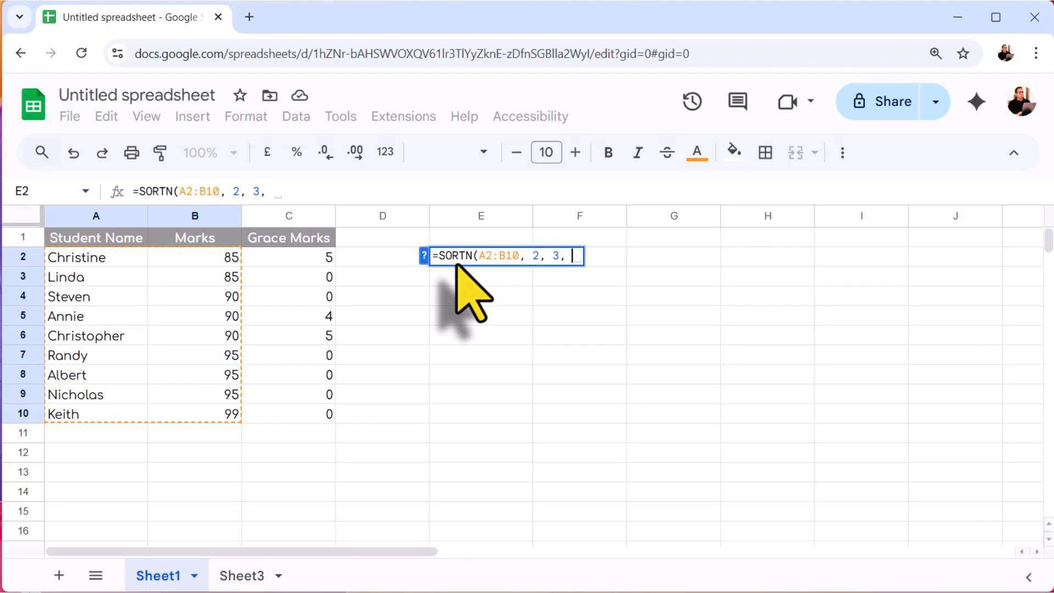
{"action": "type", "text": " 2, TRU"}
{"action": "key", "text": "Tab"}
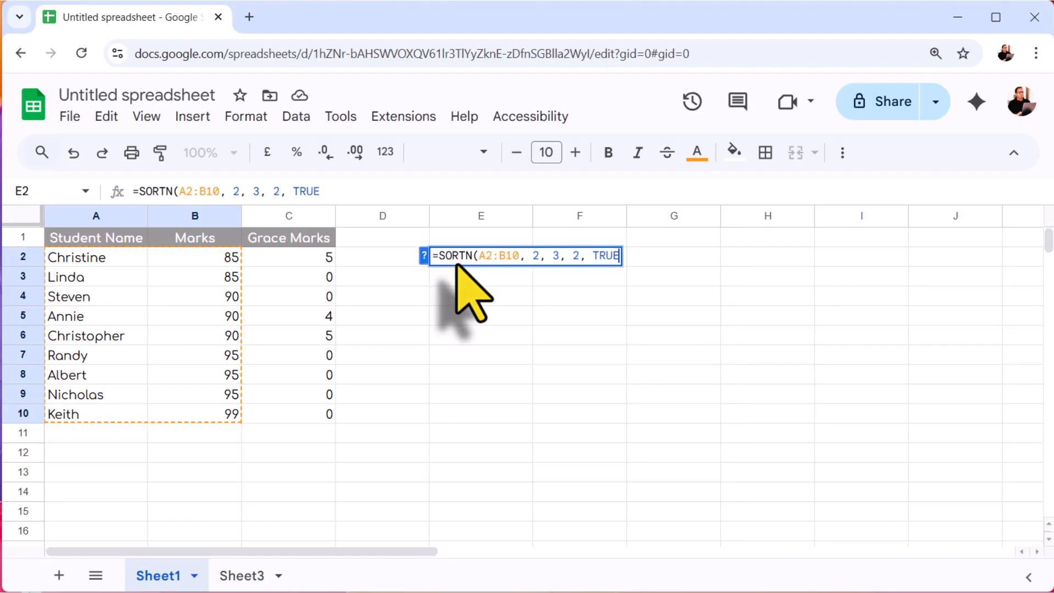
{"action": "type", "text": ")"}
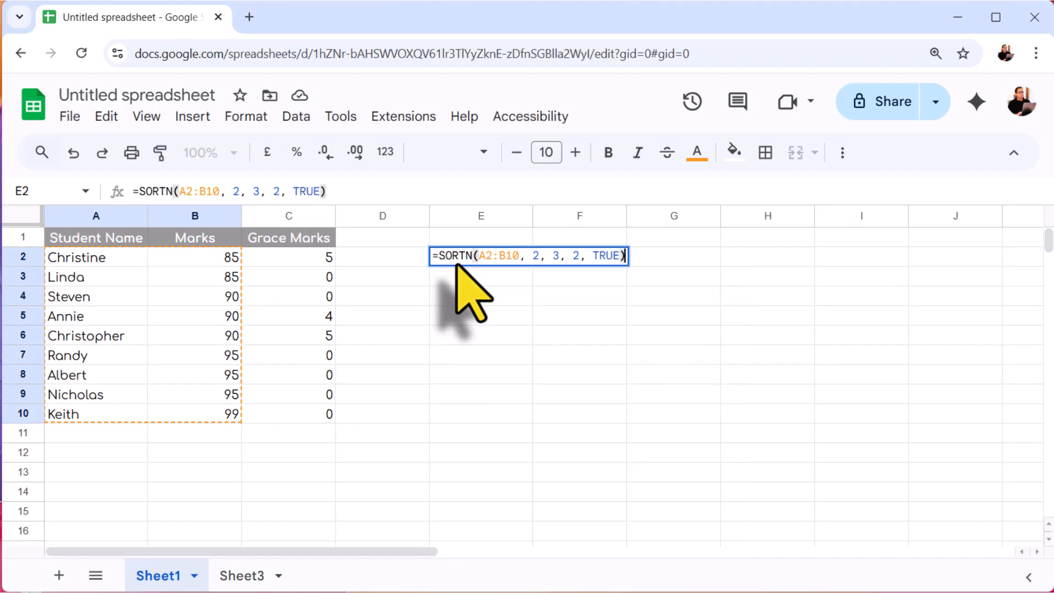
{"action": "key", "text": "Return"}
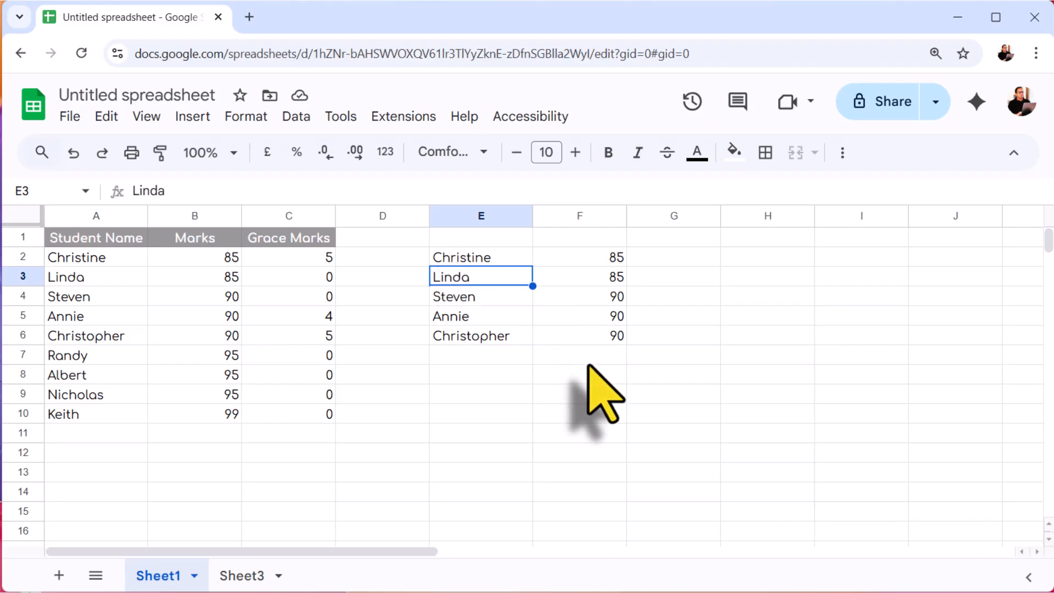
{"action": "left_click_drag", "start_coordinate": [490, 258], "coordinate": [489, 284]}
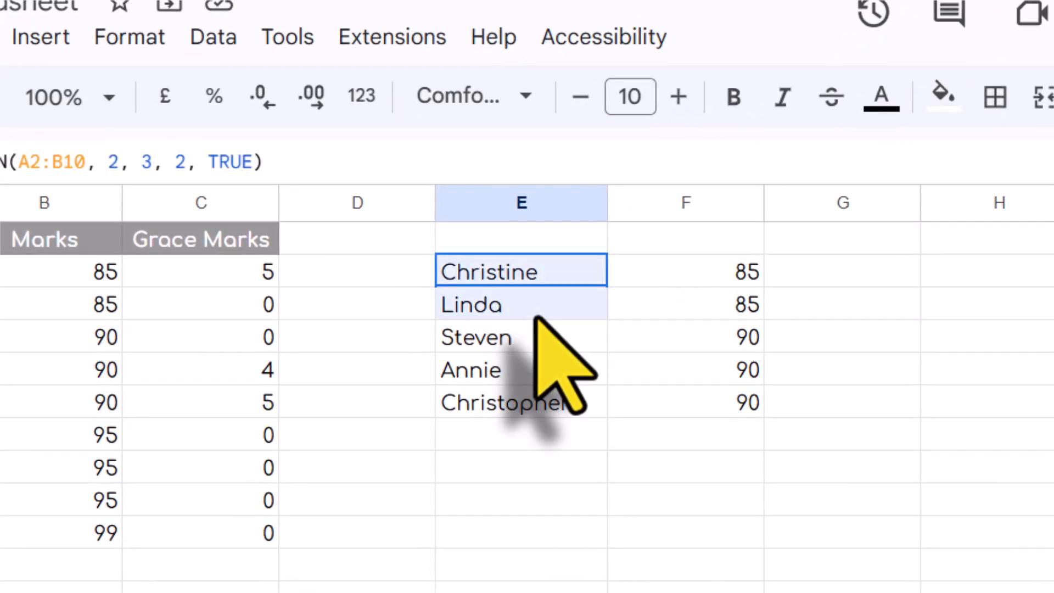
{"action": "left_click_drag", "start_coordinate": [538, 321], "coordinate": [689, 318]}
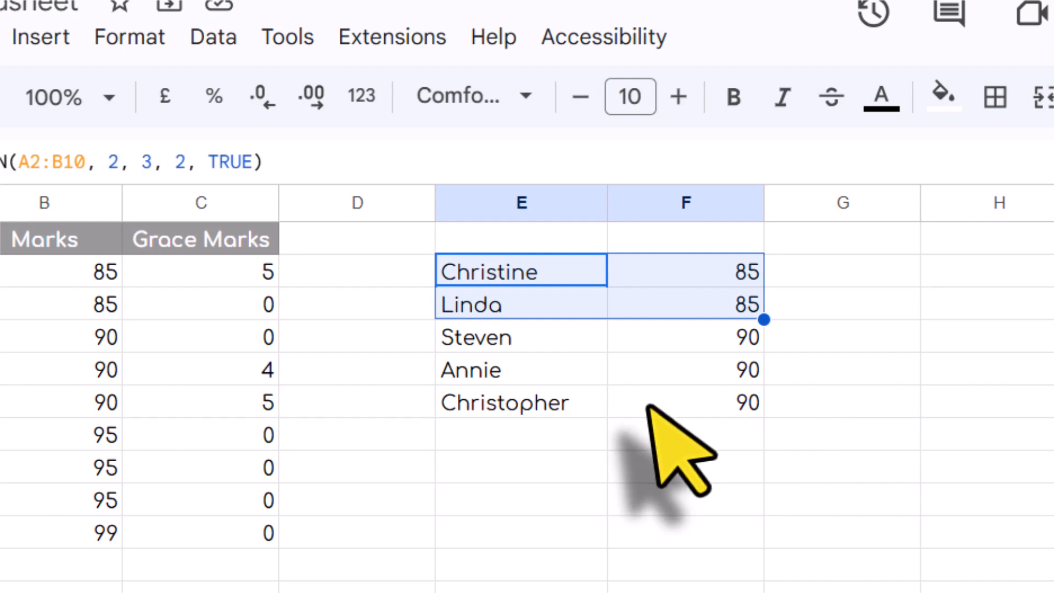
{"action": "left_click_drag", "start_coordinate": [478, 343], "coordinate": [736, 423]}
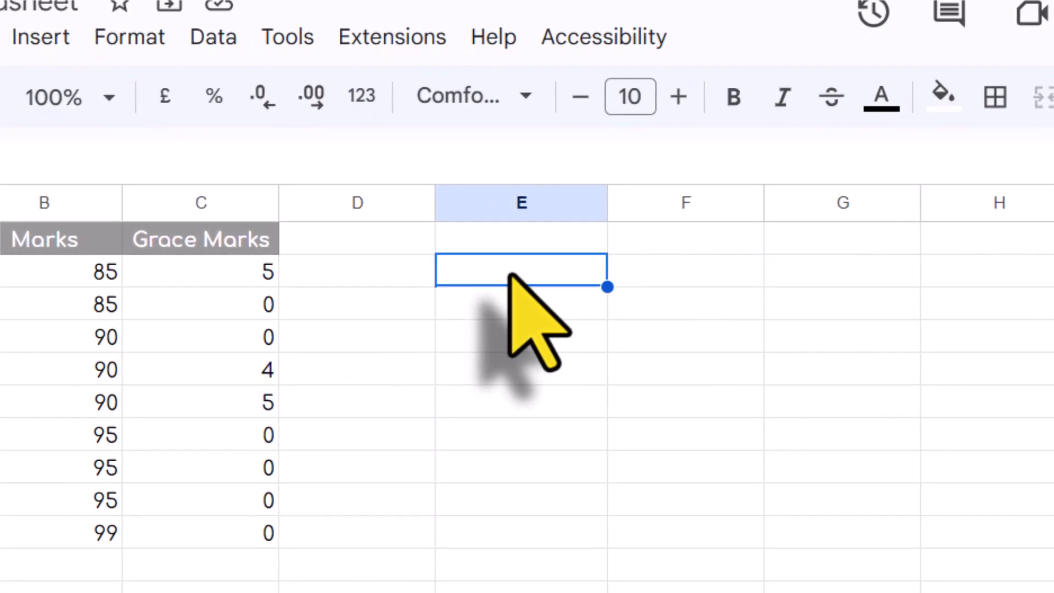
Step: Begin a SORTN formula in the empty cell E2 using the range A2:C10, including the grace marks
{"action": "type", "text": "=SO"}
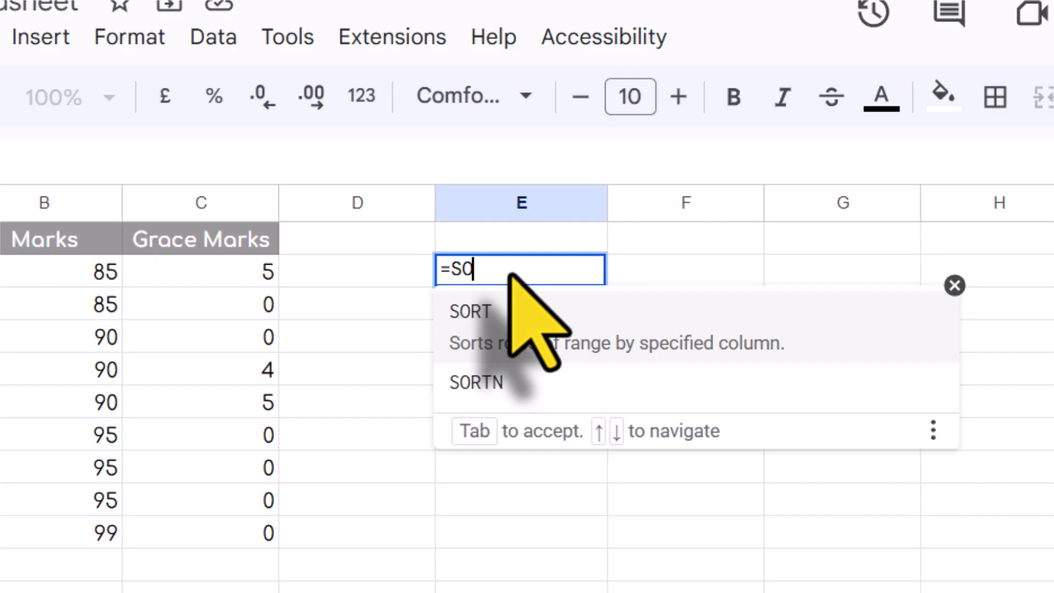
{"action": "type", "text": "RNT"}
{"action": "key", "text": "BackSpace"}
{"action": "key", "text": "BackSpace"}
{"action": "type", "text": "T"}
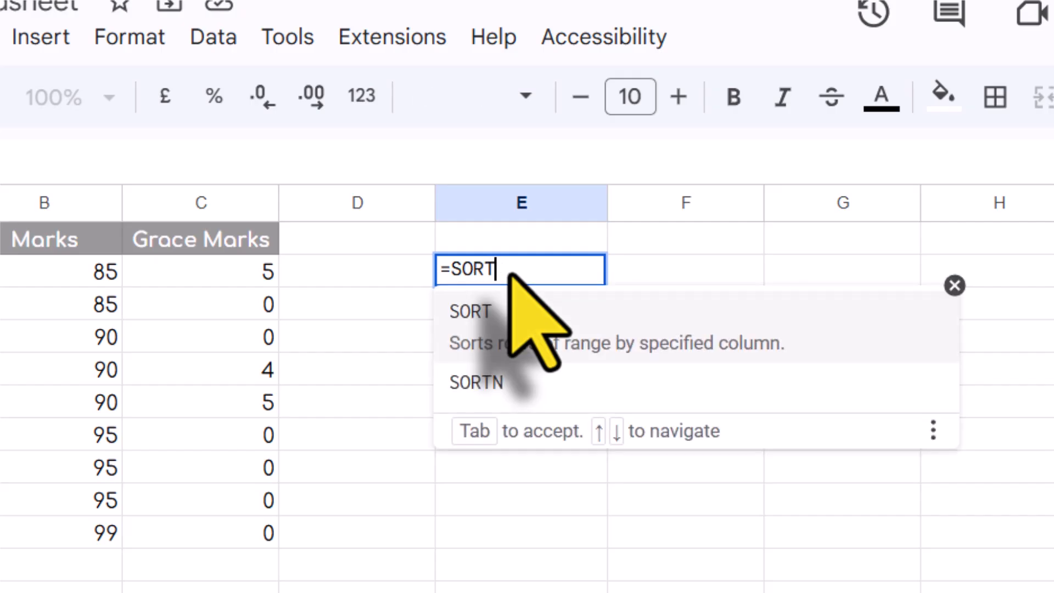
{"action": "type", "text": "N(B2"}
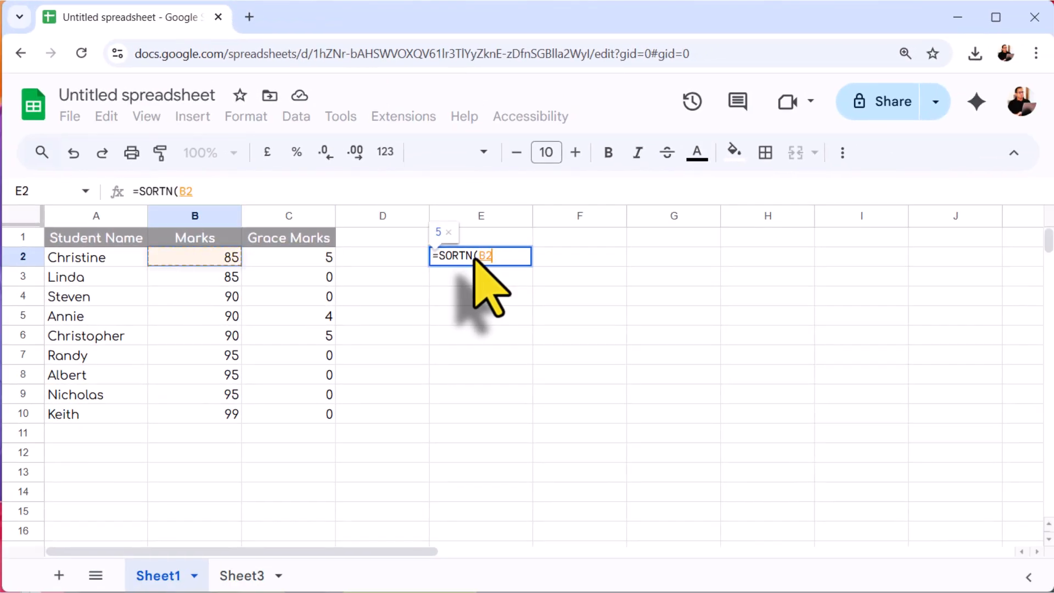
{"action": "key", "text": "Left"}
{"action": "key", "text": "shift+Right"}
{"action": "key", "text": "shift+Down"}
{"action": "key", "text": "shift+Down"}
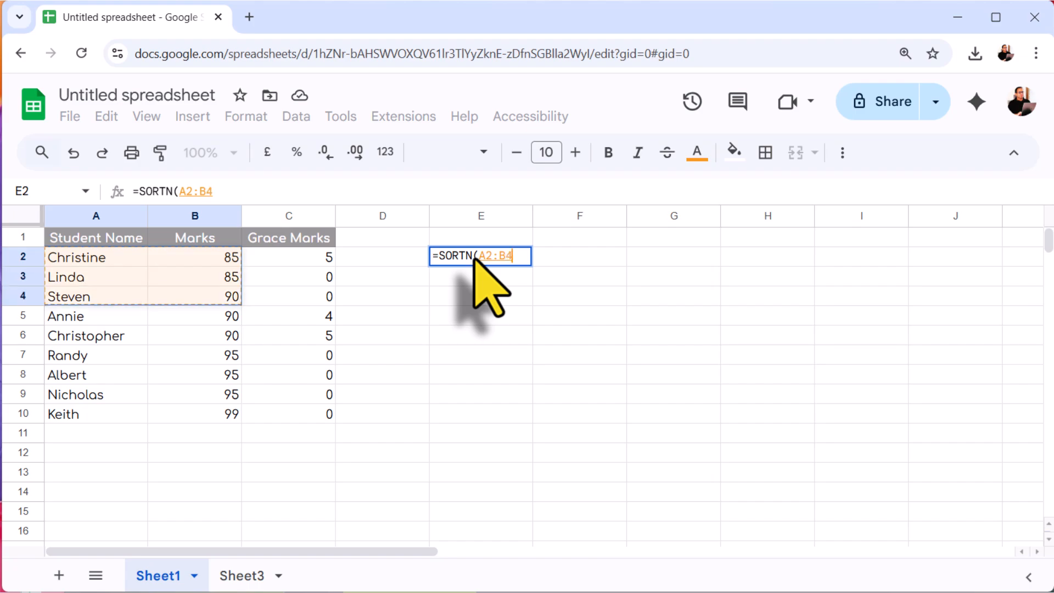
{"action": "key", "text": "shift+Right"}
{"action": "key", "text": "shift+Down"}
{"action": "key", "text": "shift+Down"}
{"action": "key", "text": "shift+Down"}
{"action": "key", "text": "shift+Down"}
{"action": "key", "text": "shift+Down"}
{"action": "key", "text": "shift+Down"}
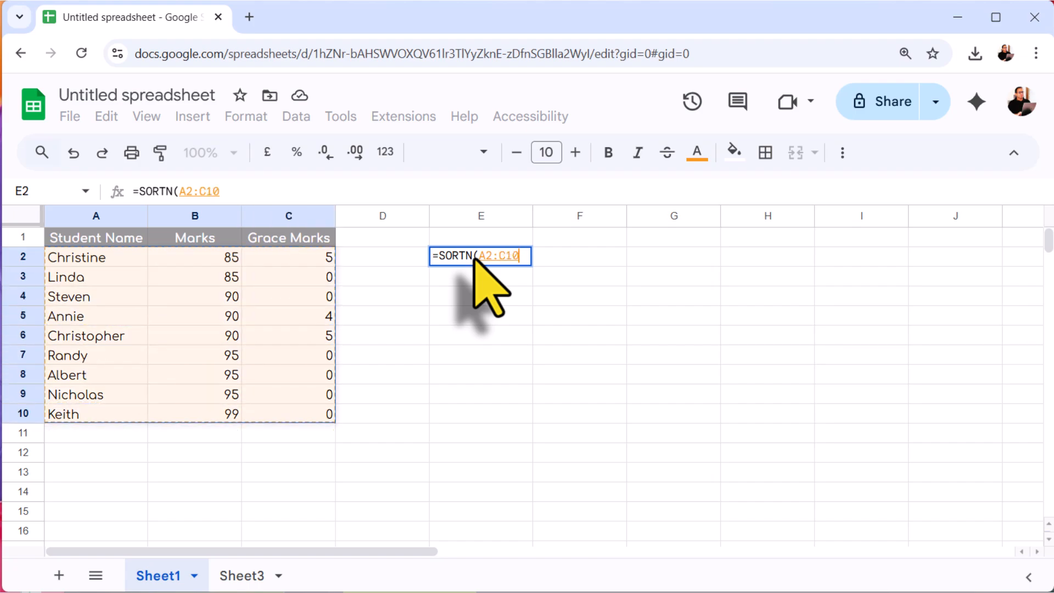
Step: Complete the A2:C10 SORTN formula with n 3, display_ties_mode 2, sort column 2 and FALSE for descending order
{"action": "type", "text": ", 3"}
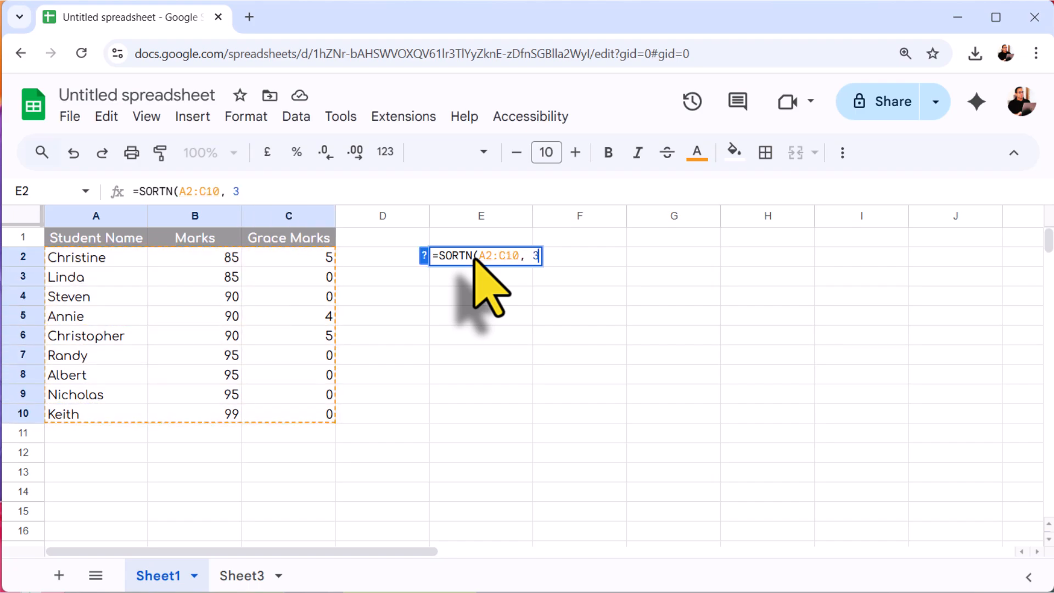
{"action": "type", "text": ", "}
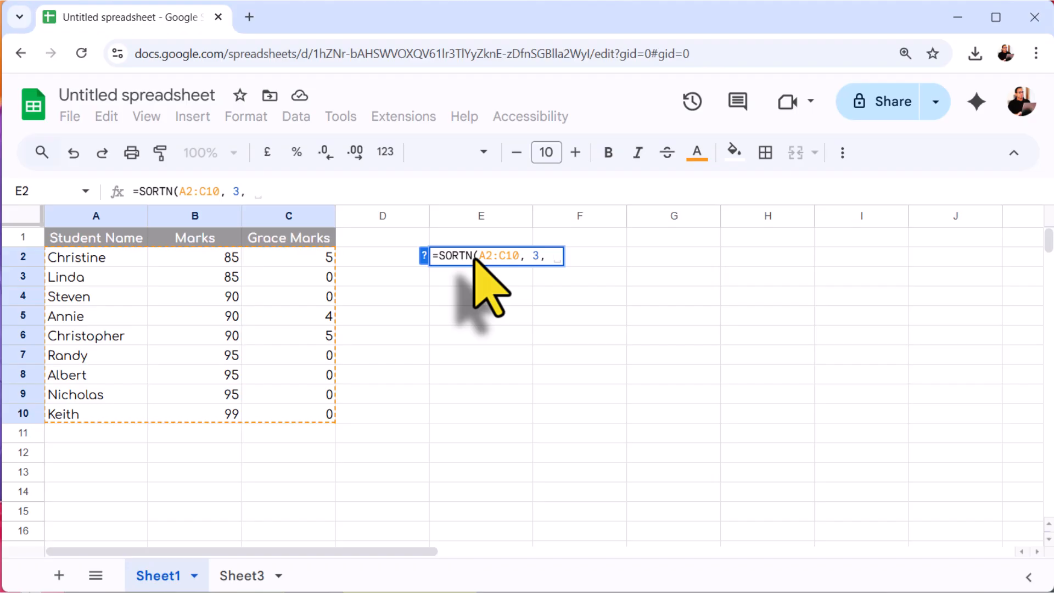
{"action": "type", "text": "2, 2,"}
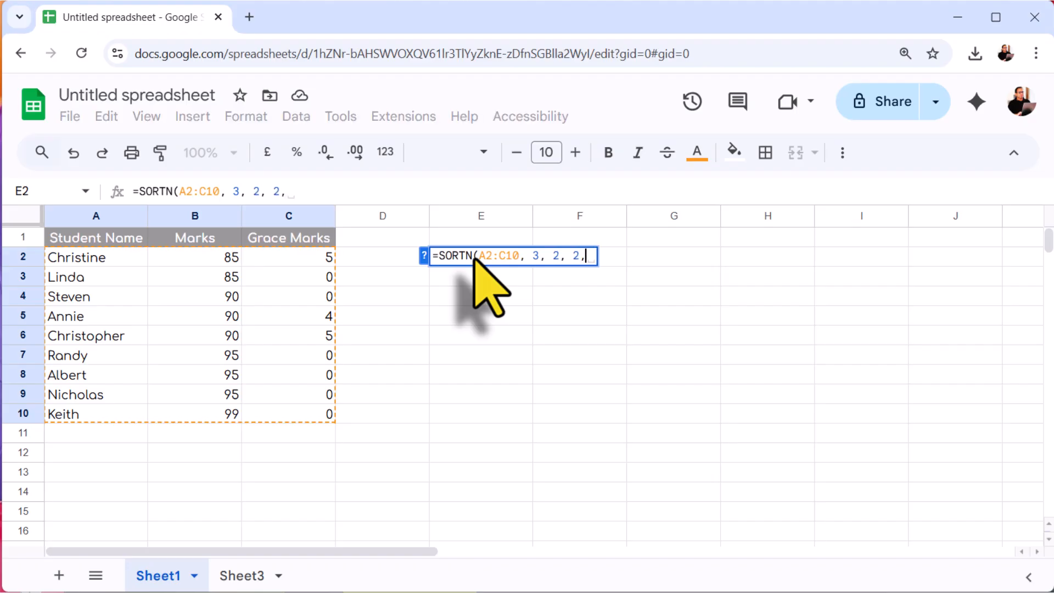
{"action": "type", "text": " FALSE"}
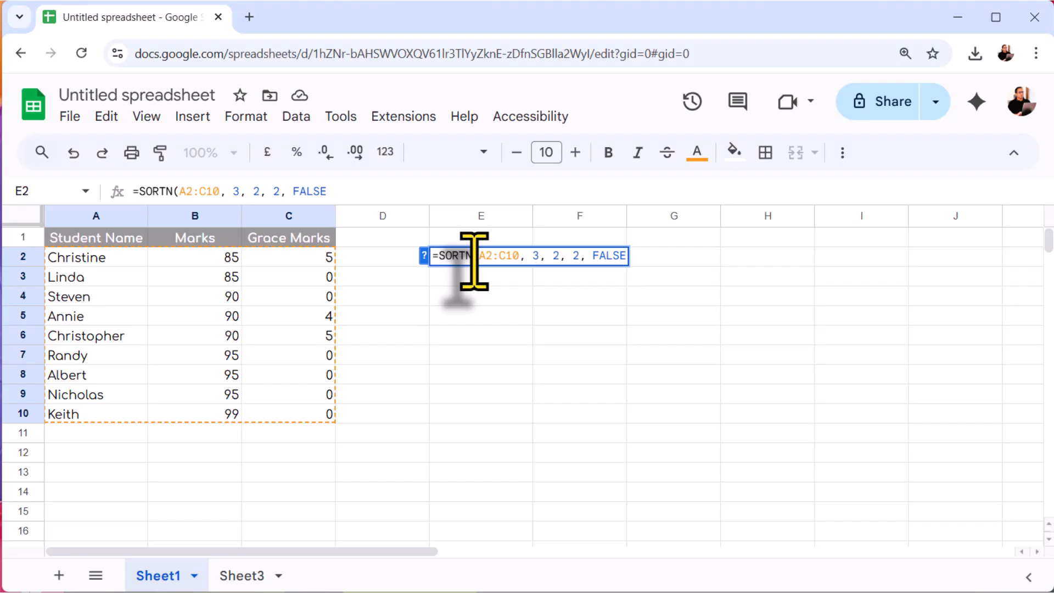
{"action": "type", "text": ")"}
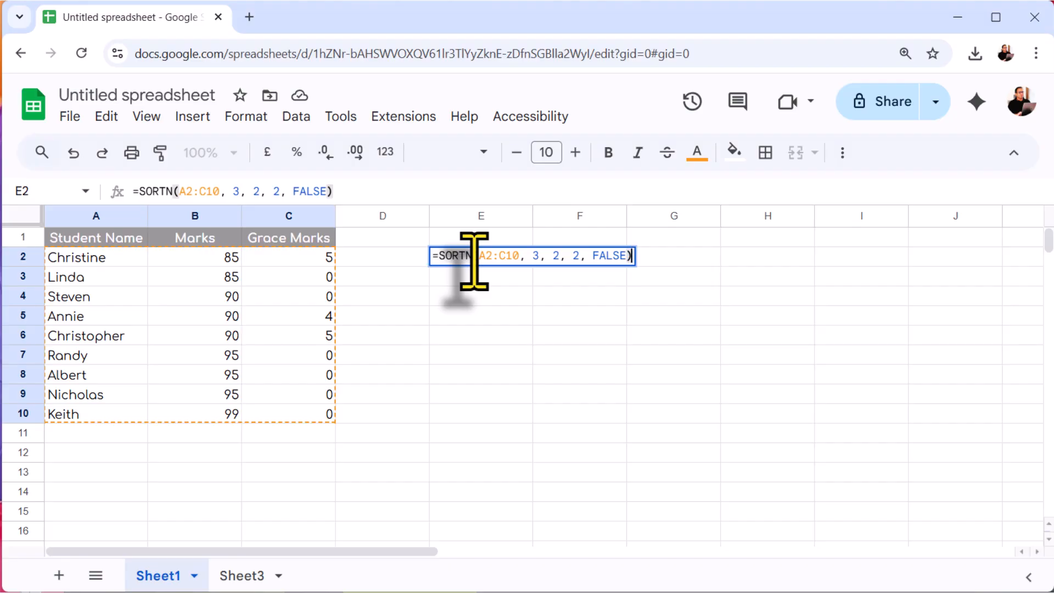
{"action": "key", "text": "Return"}
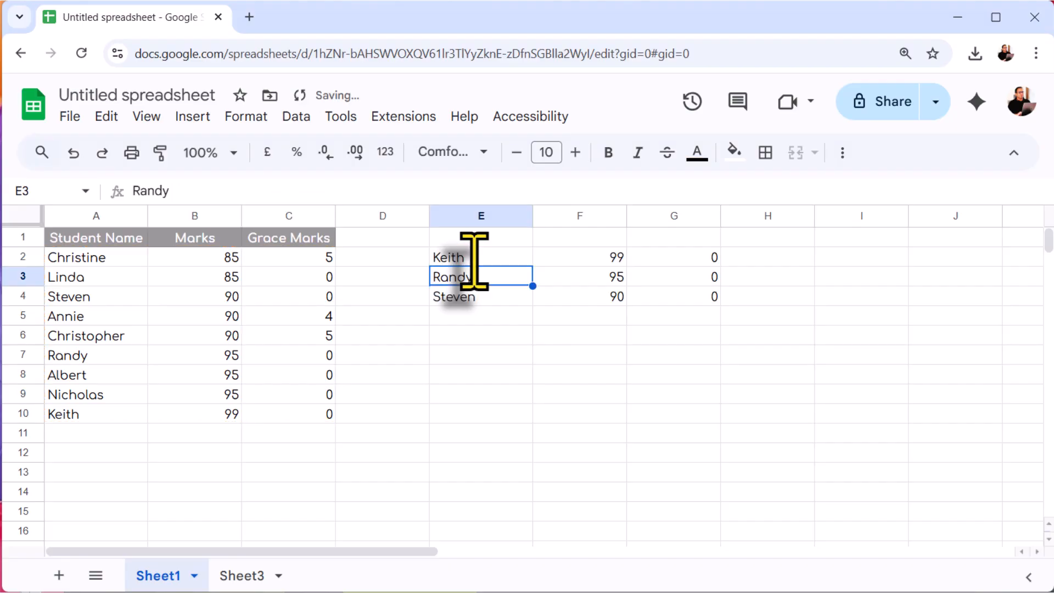
{"action": "left_click", "coordinate": [474, 258]}
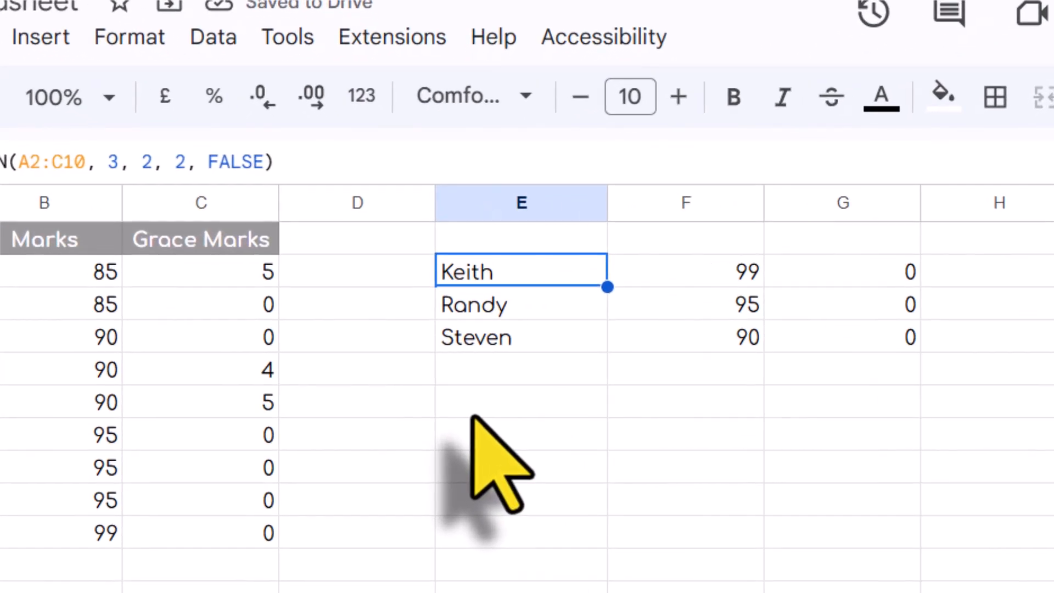
Step: Copy the SORTN formula text from cell E2 and paste it unchanged into the empty cell E6
{"action": "left_click", "coordinate": [473, 415]}
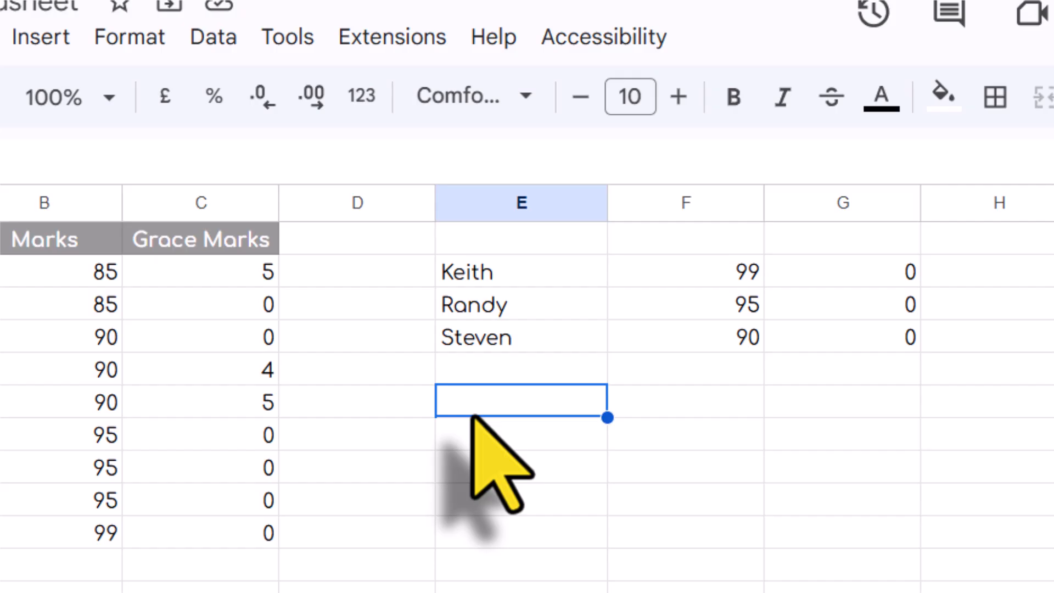
{"action": "left_click", "coordinate": [483, 272]}
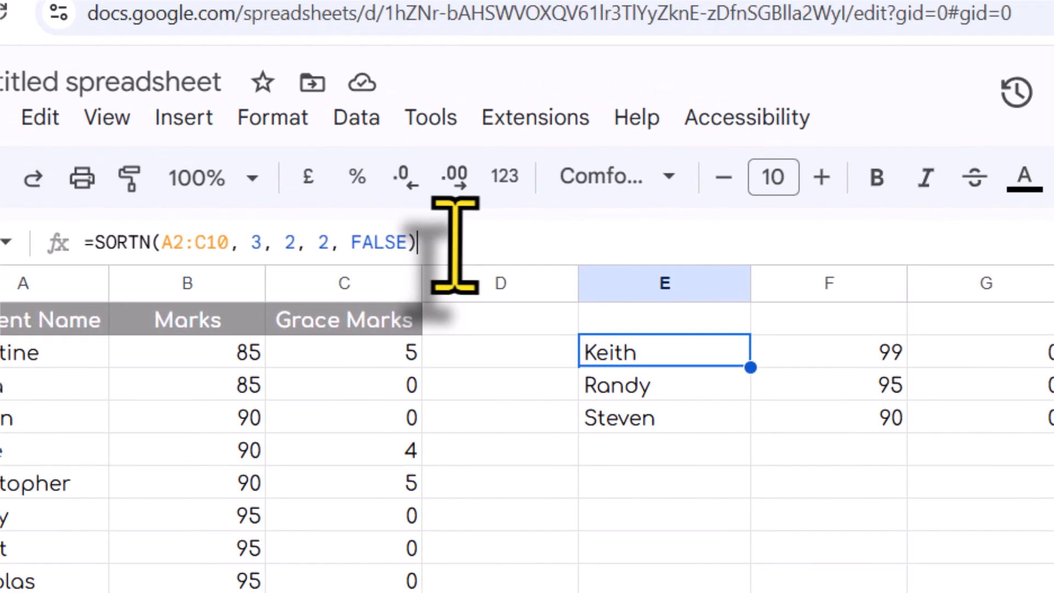
{"action": "left_click_drag", "start_coordinate": [455, 244], "coordinate": [94, 252]}
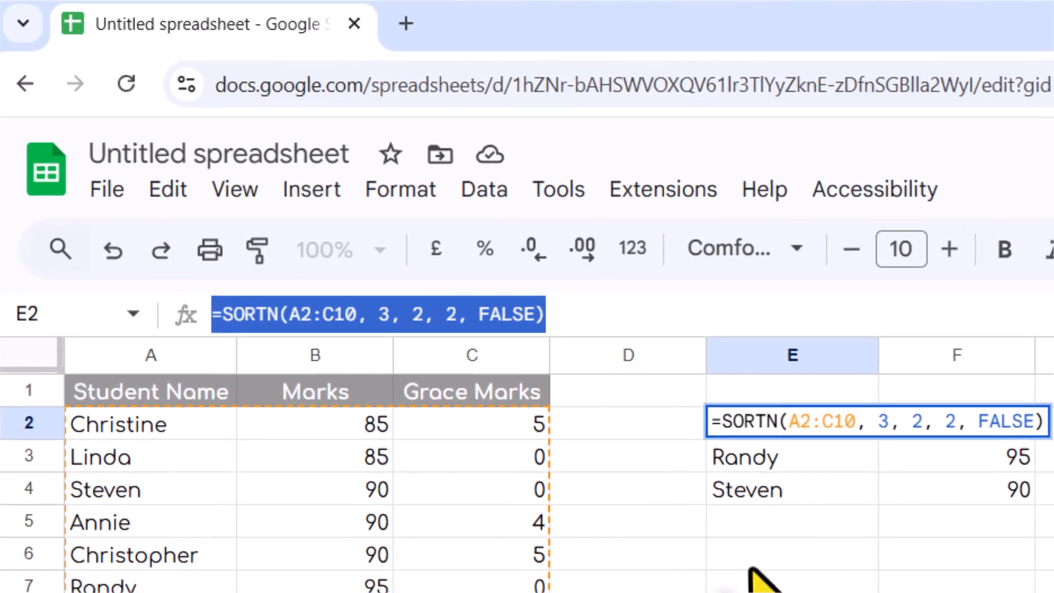
{"action": "key", "text": "ctrl+c"}
{"action": "key", "text": "Escape"}
{"action": "left_click", "coordinate": [748, 552]}
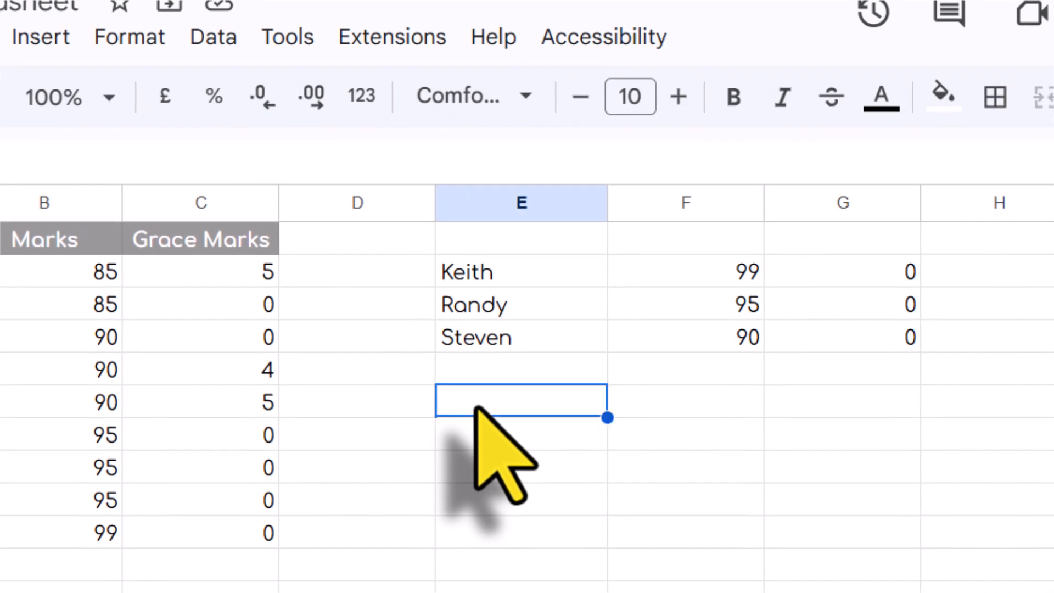
{"action": "key", "text": "Return"}
{"action": "key", "text": "ctrl+v"}
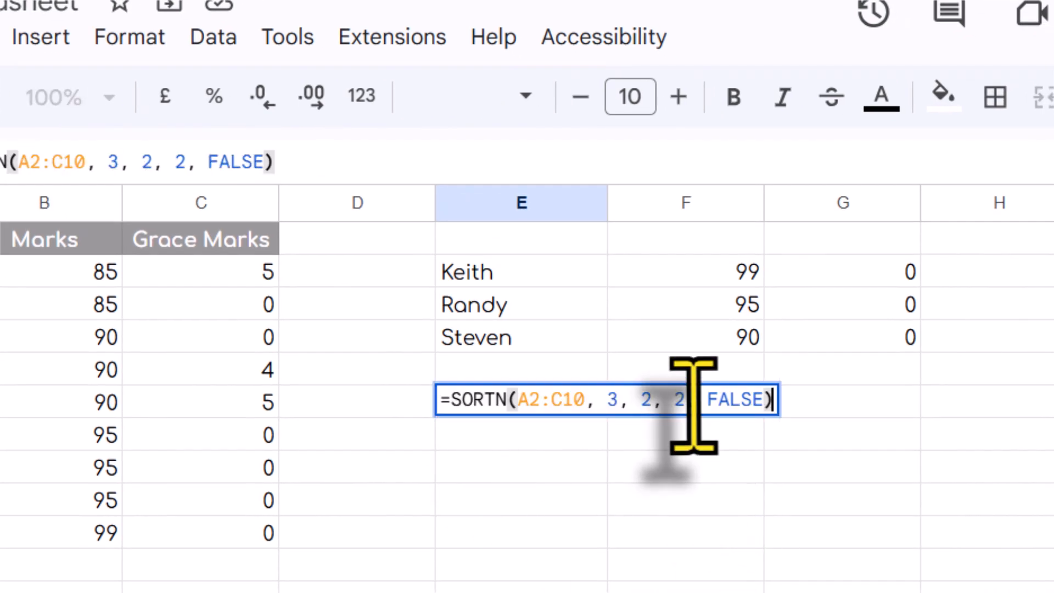
Step: Extend the SORTN formula in E6 with a second sort column 3 and FALSE for descending grace marks, and enter it
{"action": "left_click", "coordinate": [706, 397]}
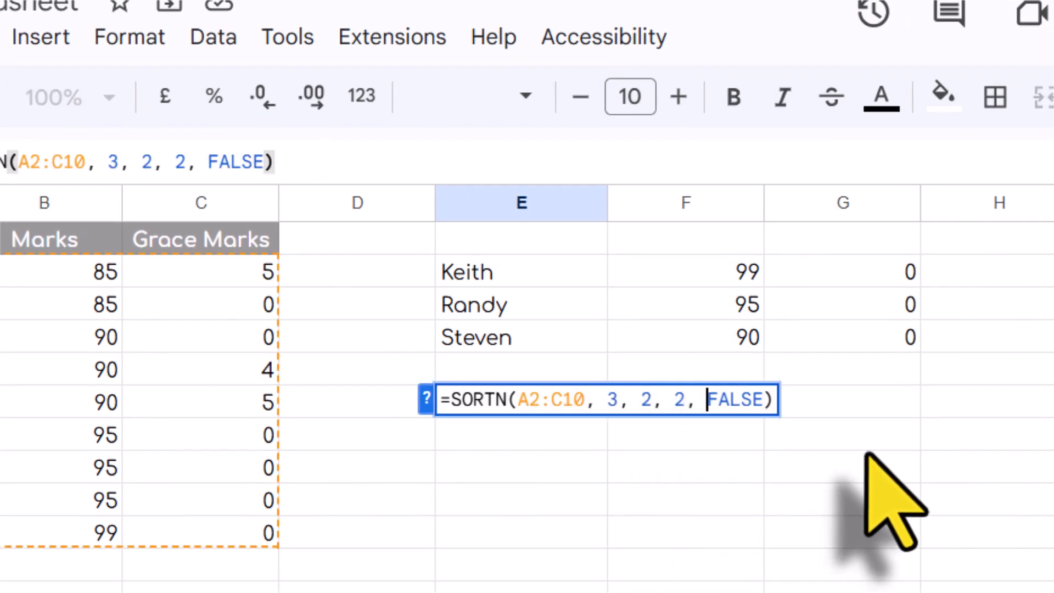
{"action": "key", "text": "Right"}
{"action": "key", "text": "Right"}
{"action": "key", "text": "Right"}
{"action": "key", "text": "Right"}
{"action": "key", "text": "Right"}
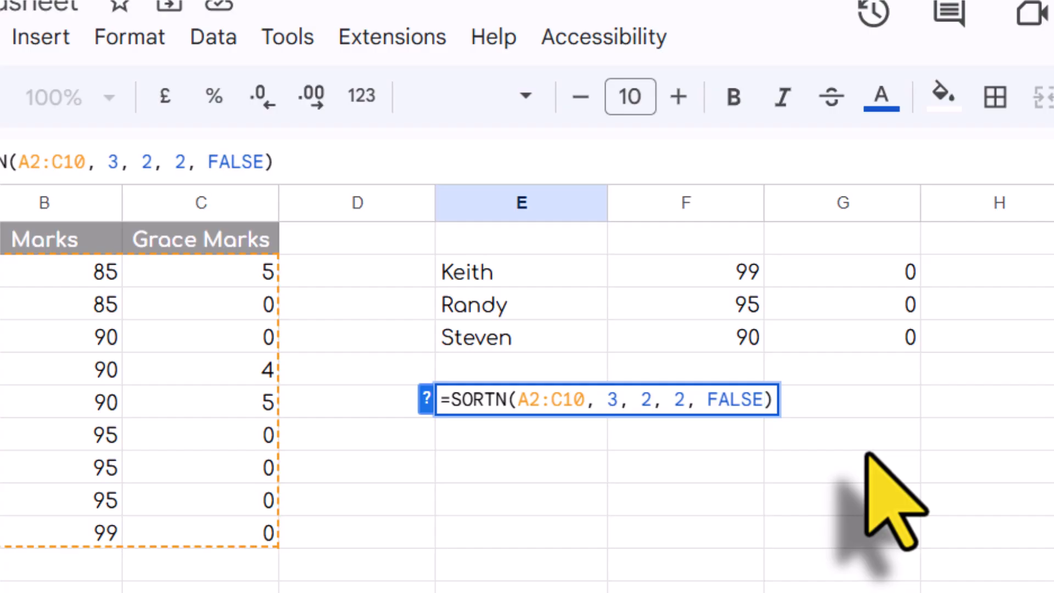
{"action": "type", "text": ", 3"}
{"action": "type", "text": ", FALS"}
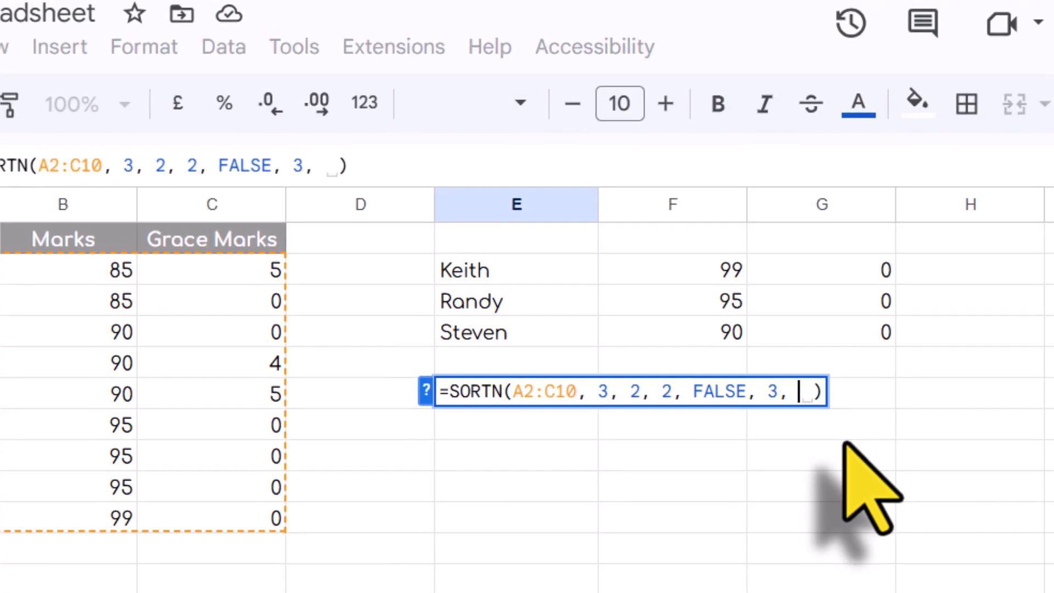
{"action": "key", "text": "Tab"}
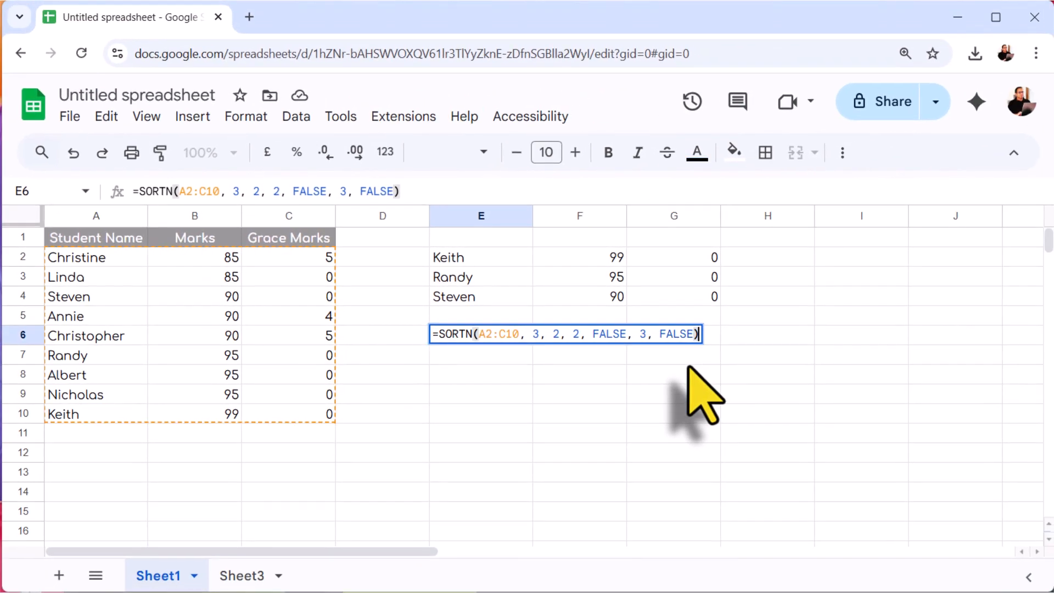
{"action": "key", "text": "Return"}
{"action": "key", "text": "Up"}
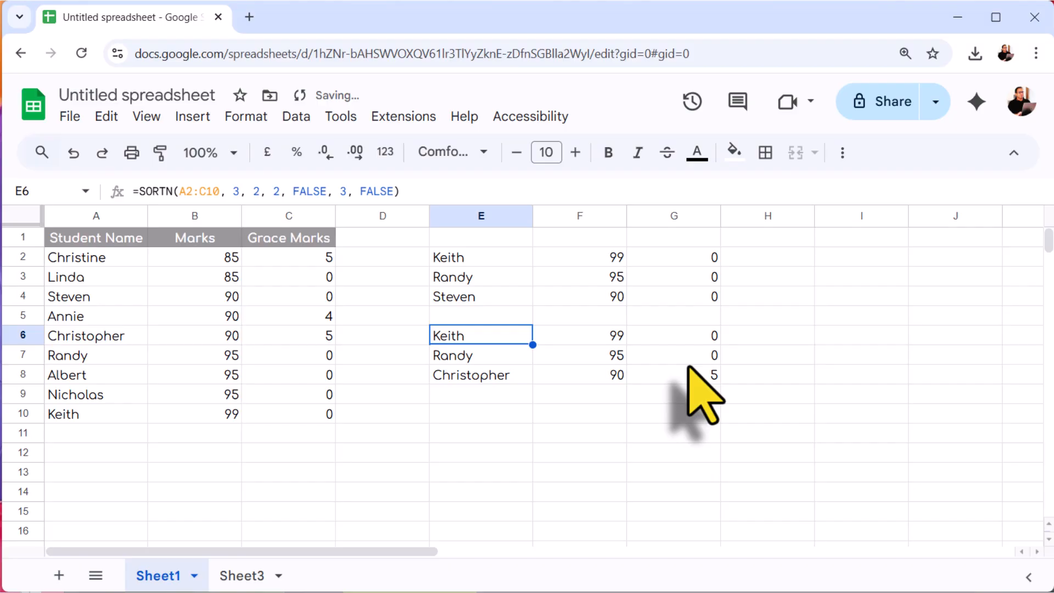